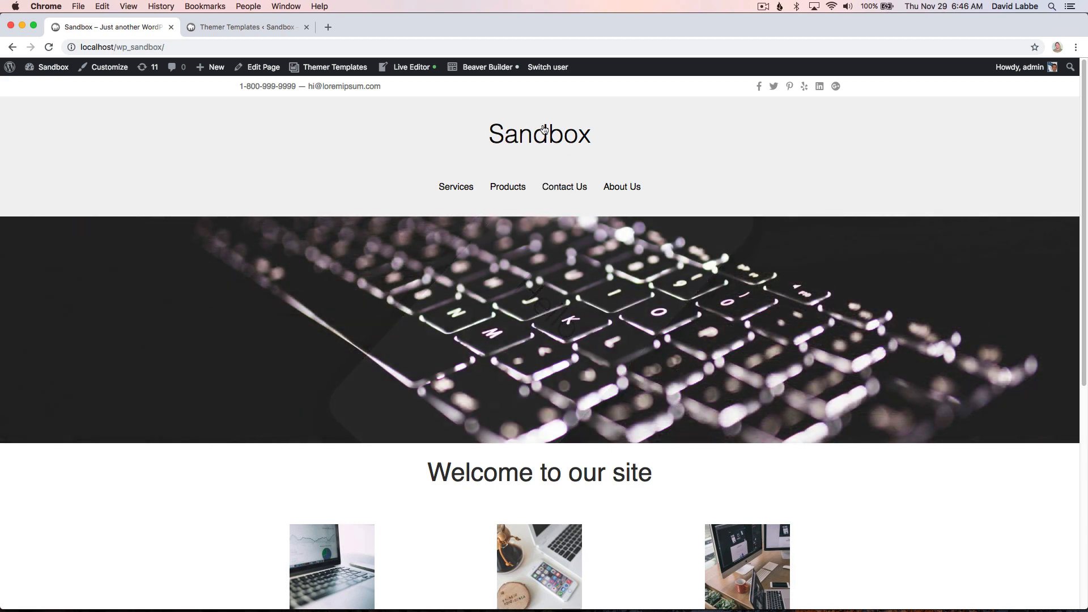
# Step: Review the Themer Templates User Access settings and open the home page's page-level edit access roles
pyautogui.click(230, 27)
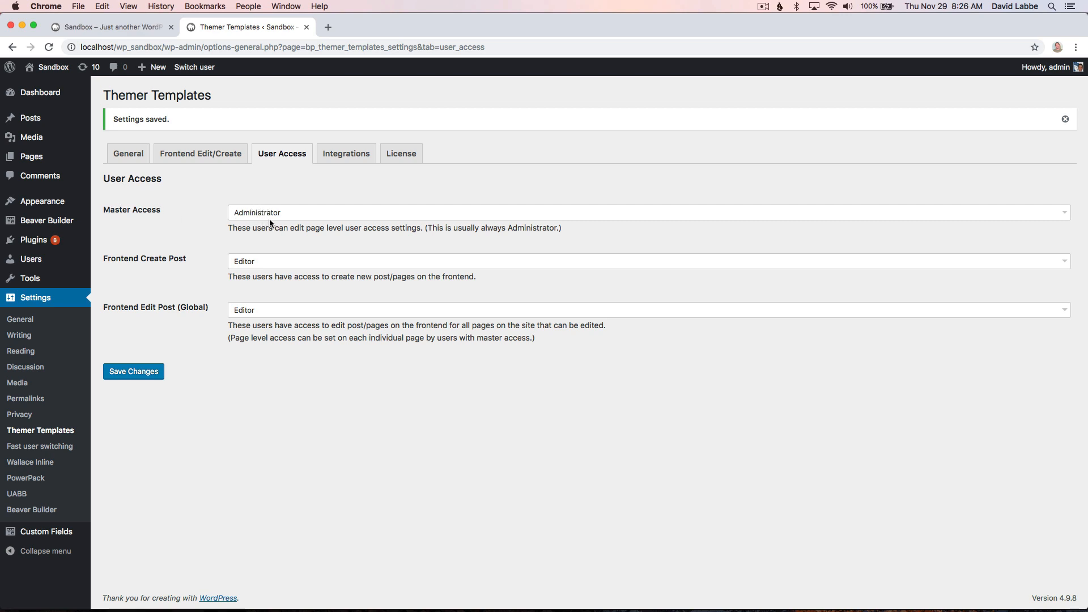
pyautogui.click(133, 28)
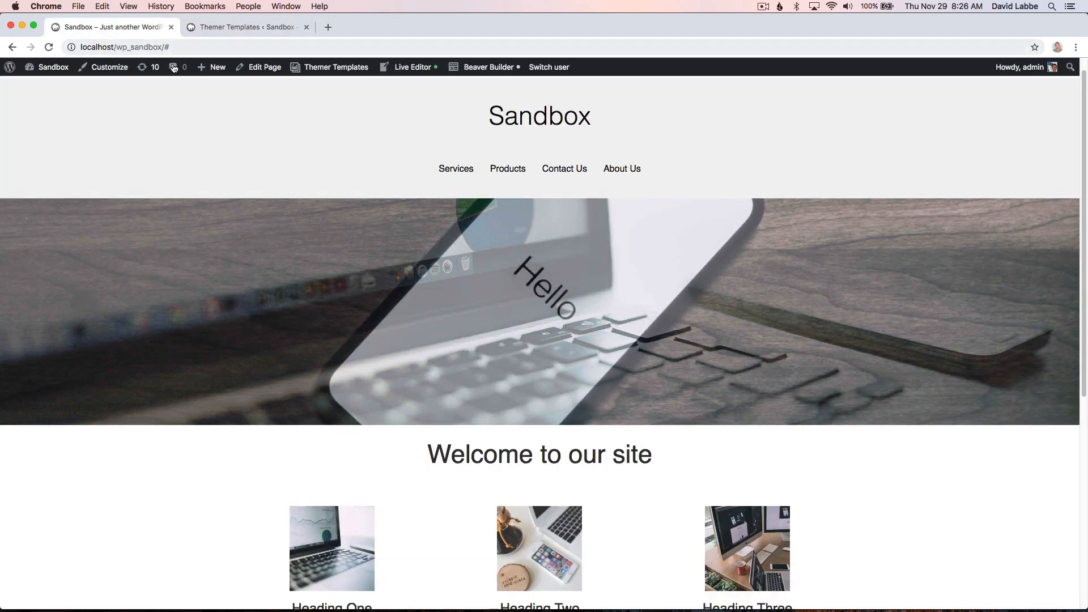
pyautogui.moveTo(336, 73)
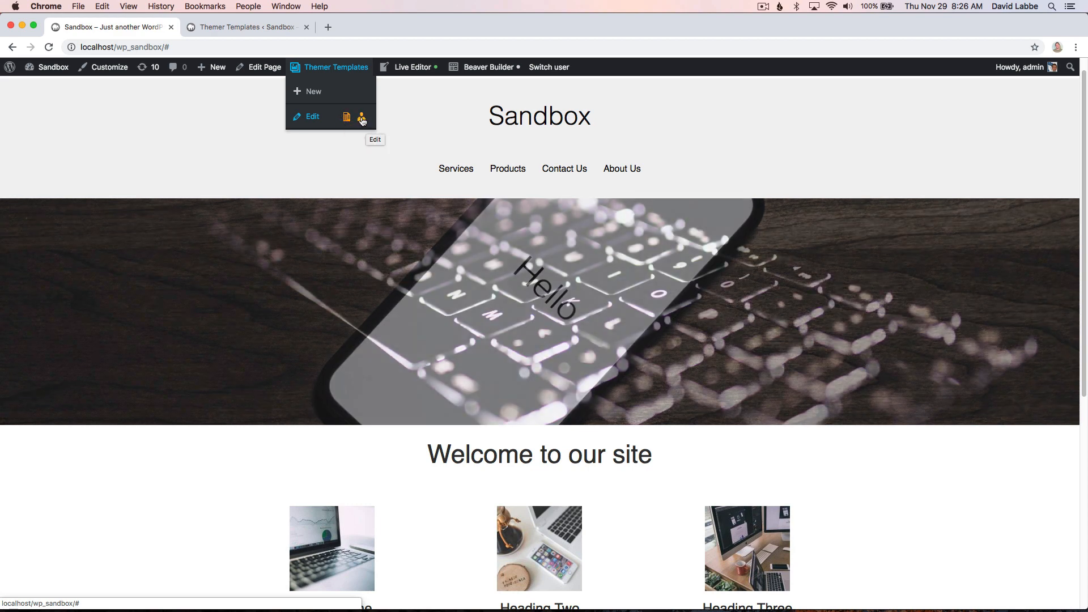
pyautogui.click(363, 120)
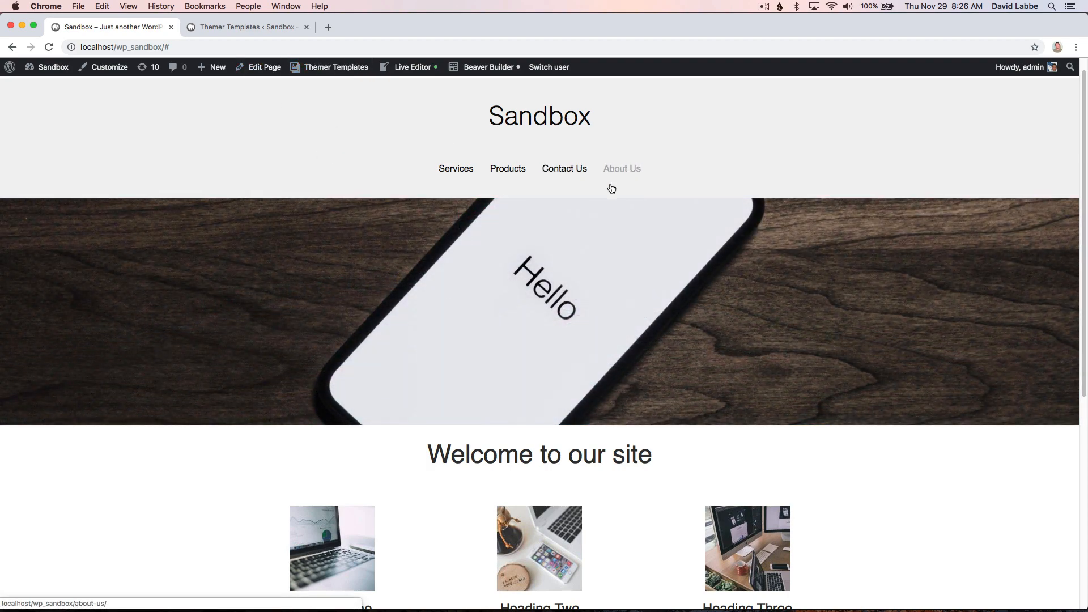
# Step: Open the About Us page in a new tab and show its page-level edit access roles
pyautogui.keyDown('super'); pyautogui.click(623, 171); pyautogui.keyUp('super')
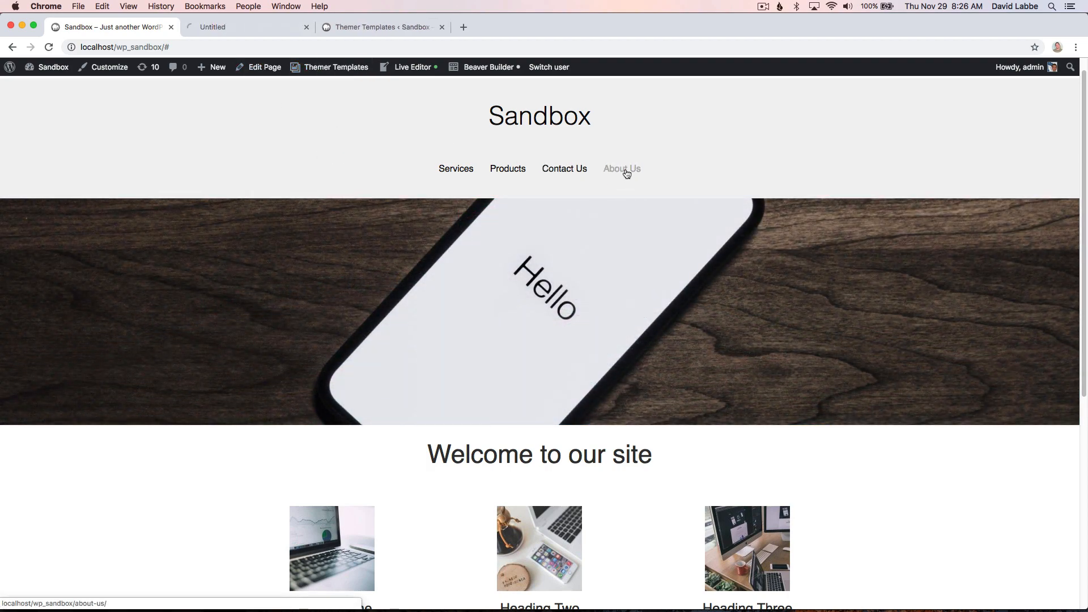
pyautogui.click(236, 26)
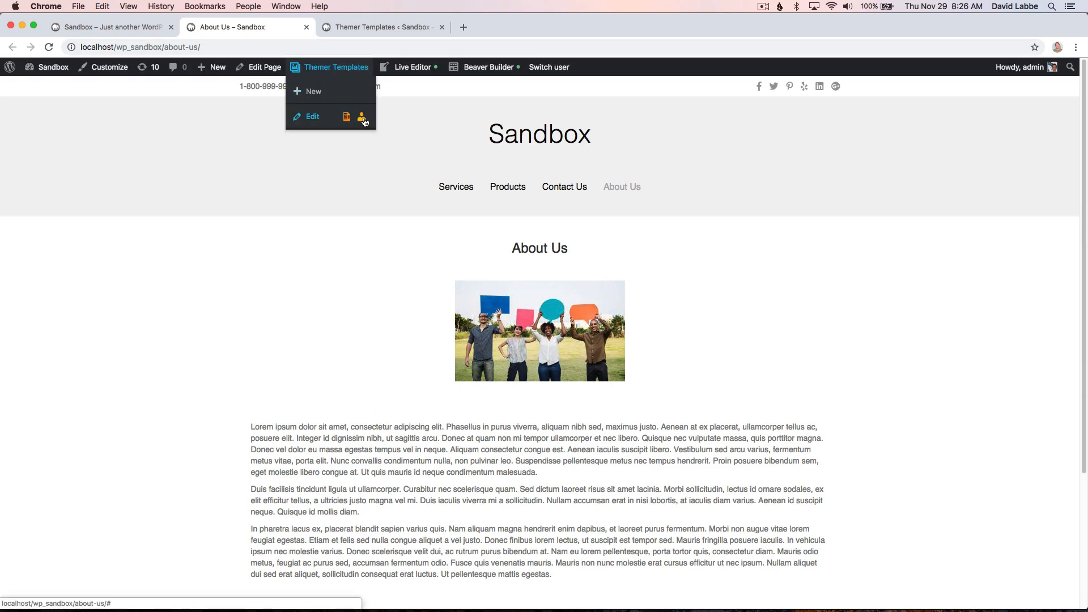
pyautogui.click(363, 120)
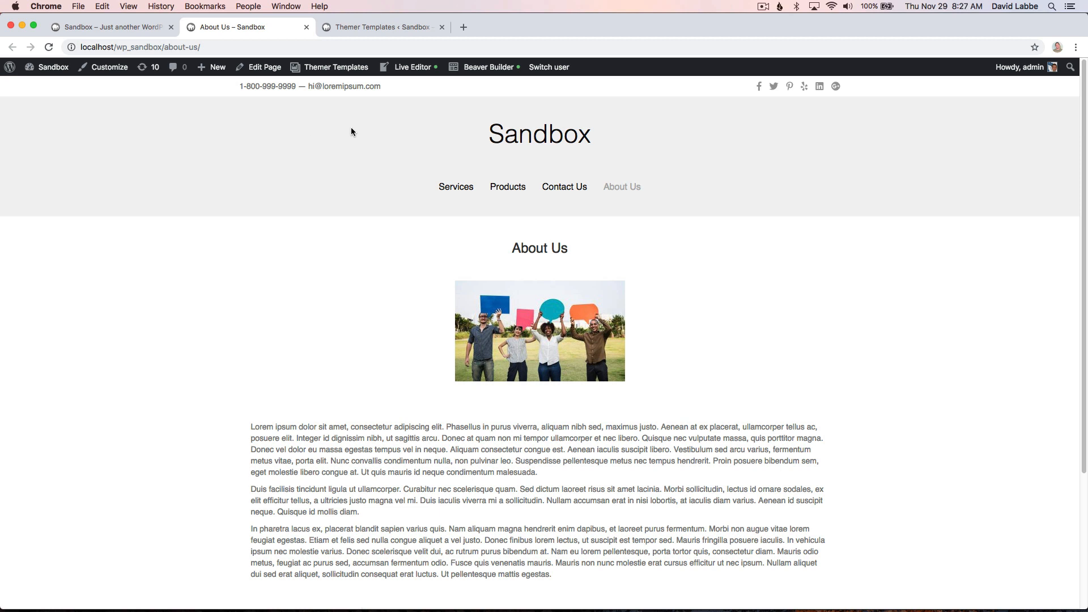
# Step: Add Author to the Frontend Edit Post (Global) roles in the Themer Templates settings and save the changes
pyautogui.click(384, 27)
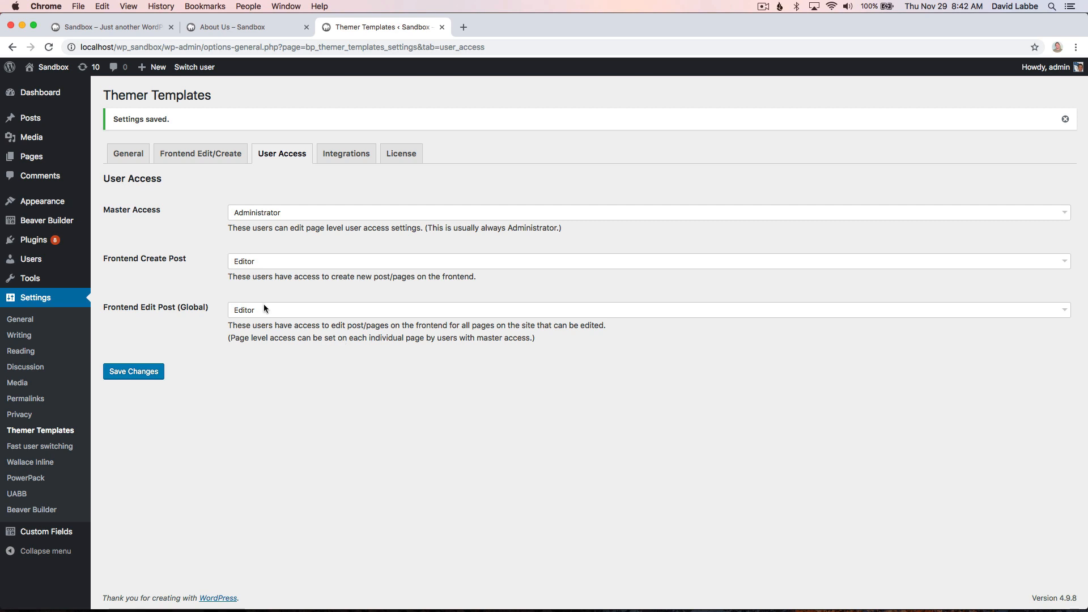
pyautogui.click(264, 307)
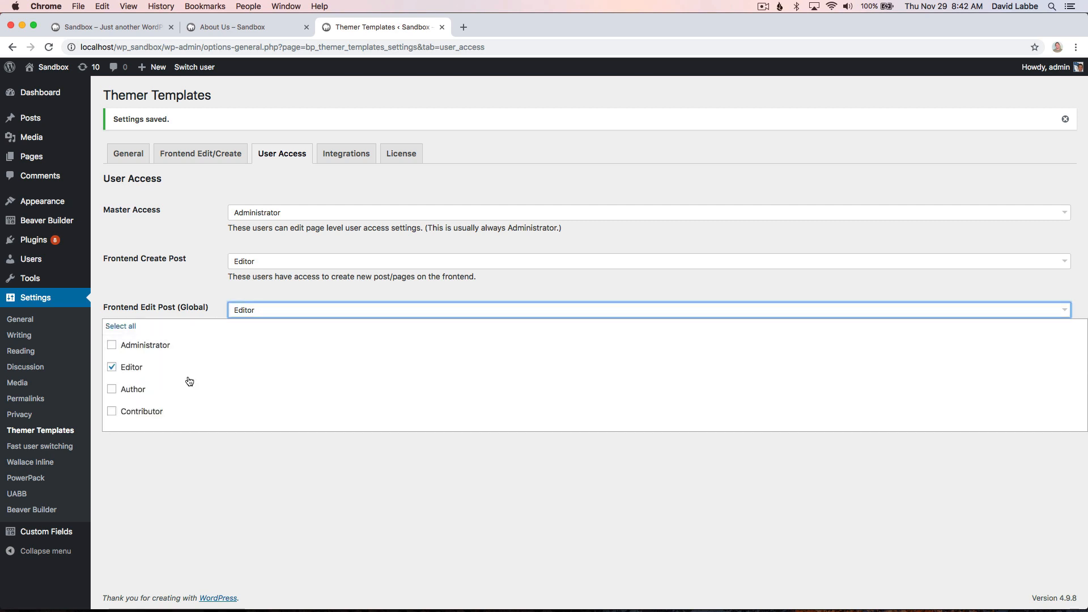
pyautogui.click(112, 391)
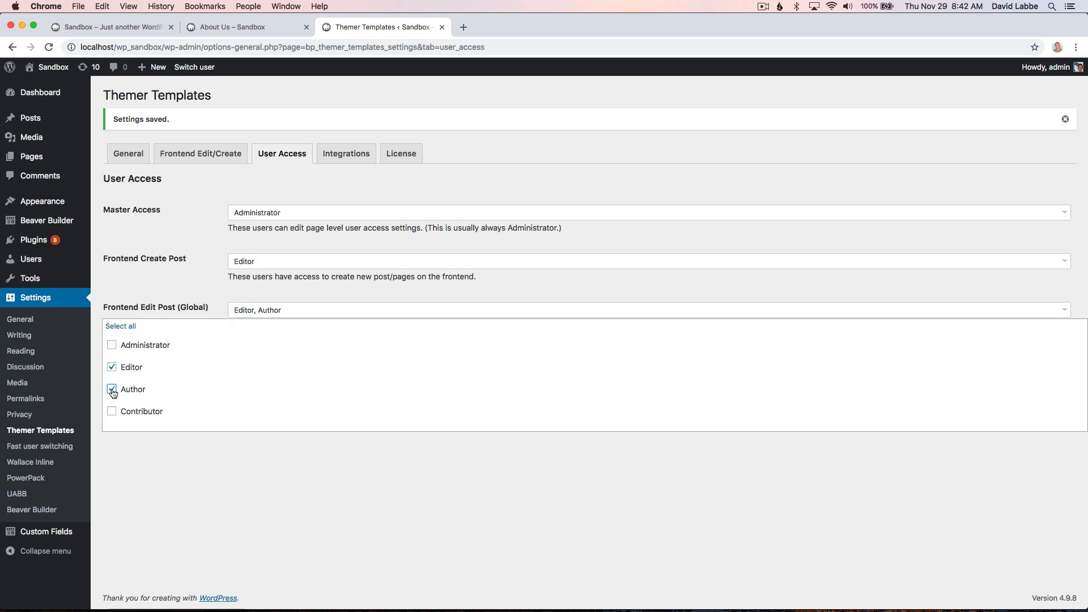
pyautogui.click(158, 439)
pyautogui.click(159, 376)
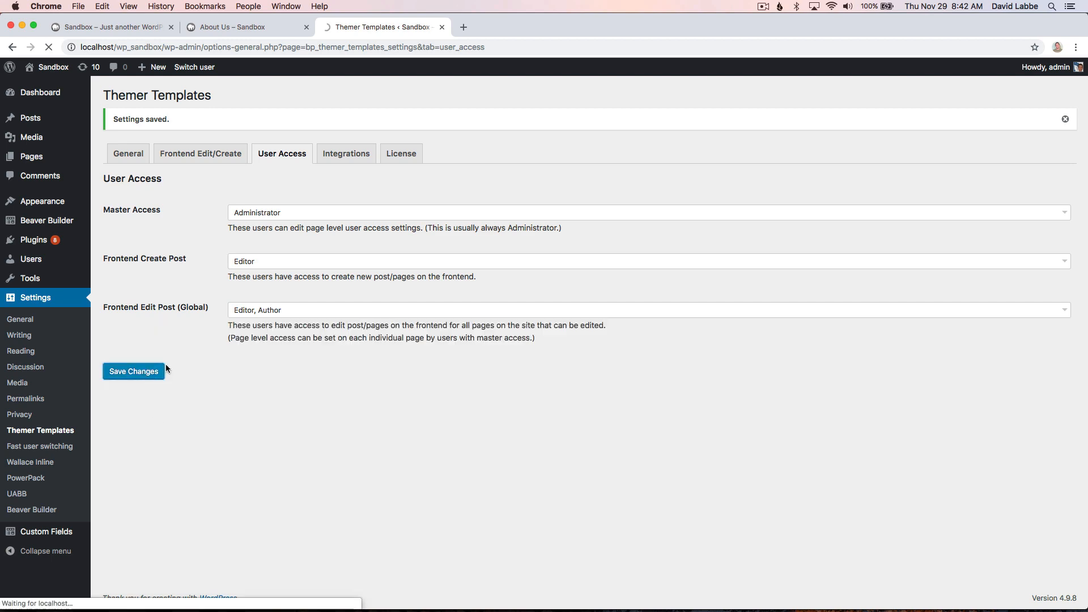
# Step: Compare the page-level edit access roles on the home and About Us pages with the global User Access settings
pyautogui.click(121, 25)
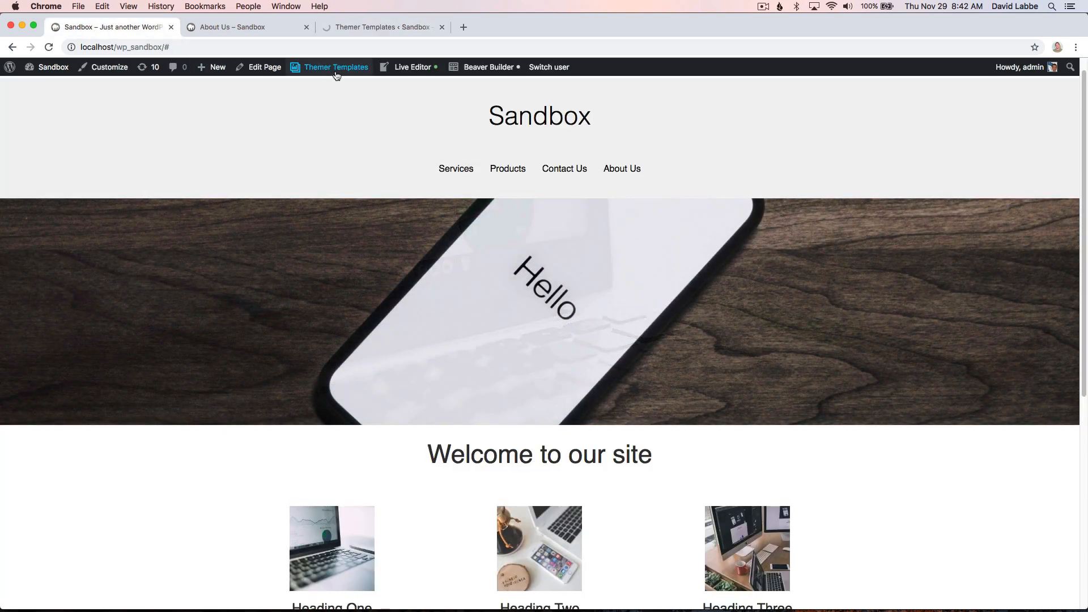
pyautogui.moveTo(337, 72)
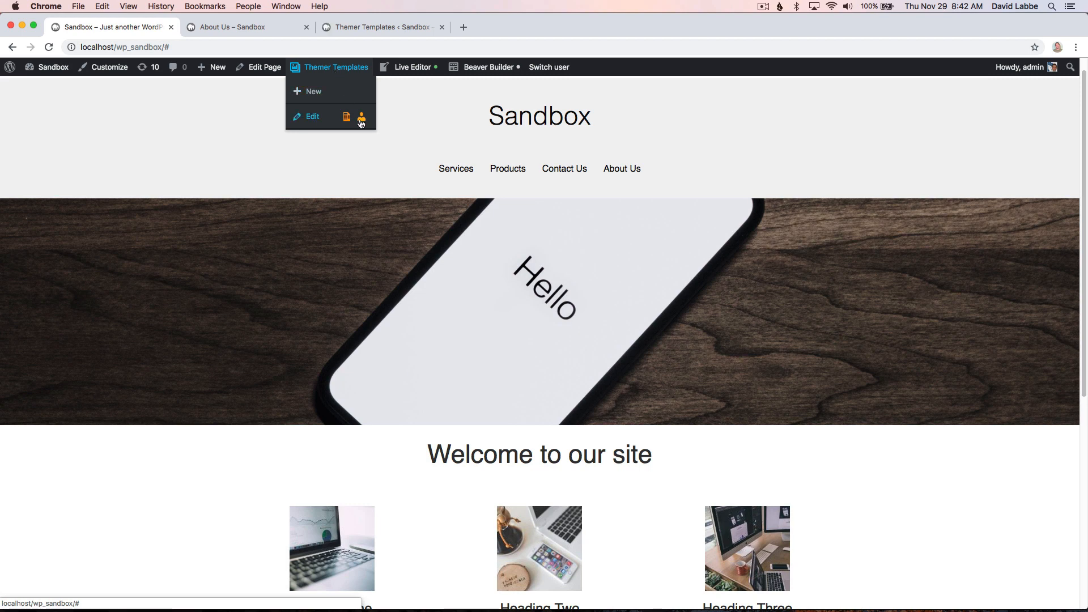
pyautogui.moveTo(361, 120)
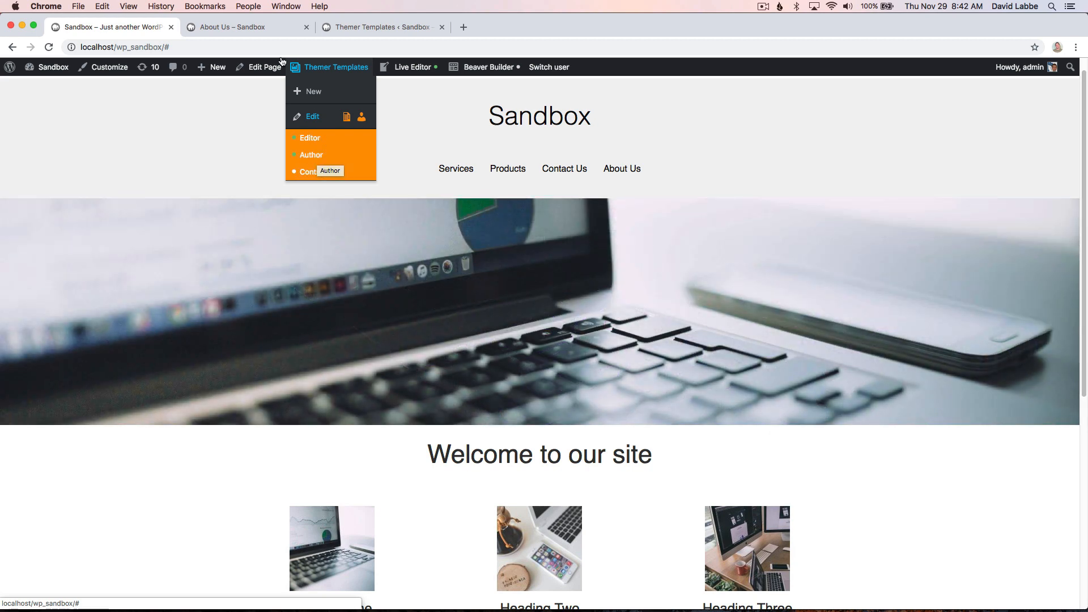
pyautogui.click(237, 27)
pyautogui.click(255, 68)
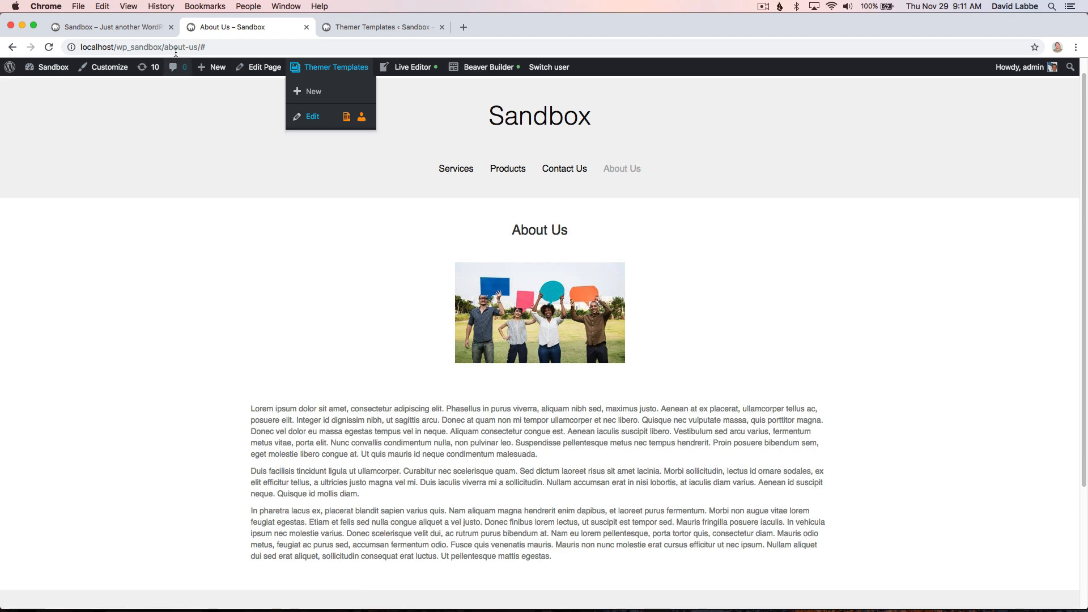
pyautogui.click(150, 26)
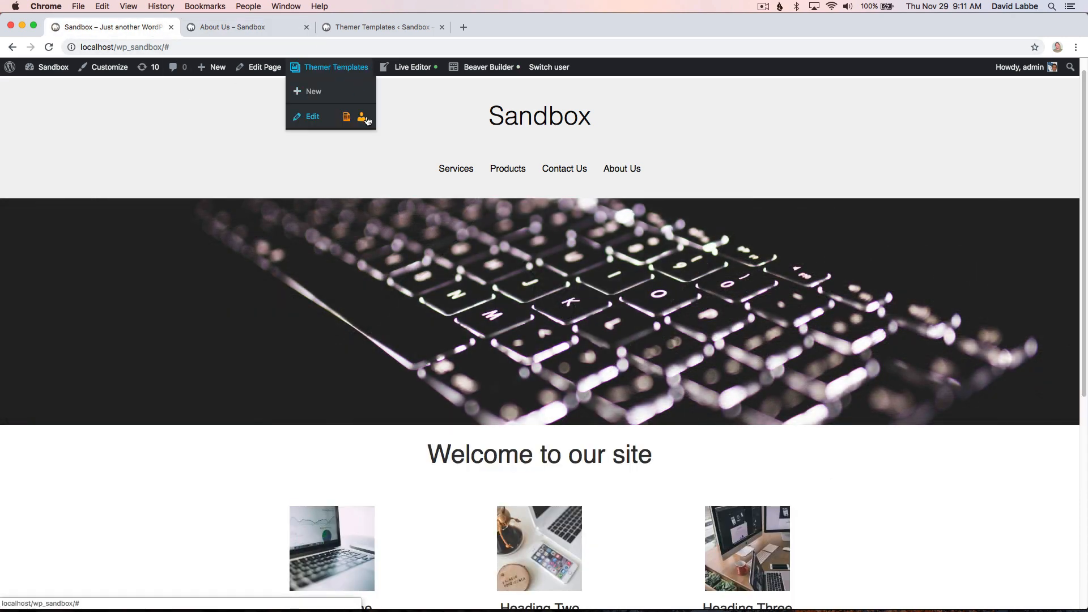
pyautogui.moveTo(361, 118)
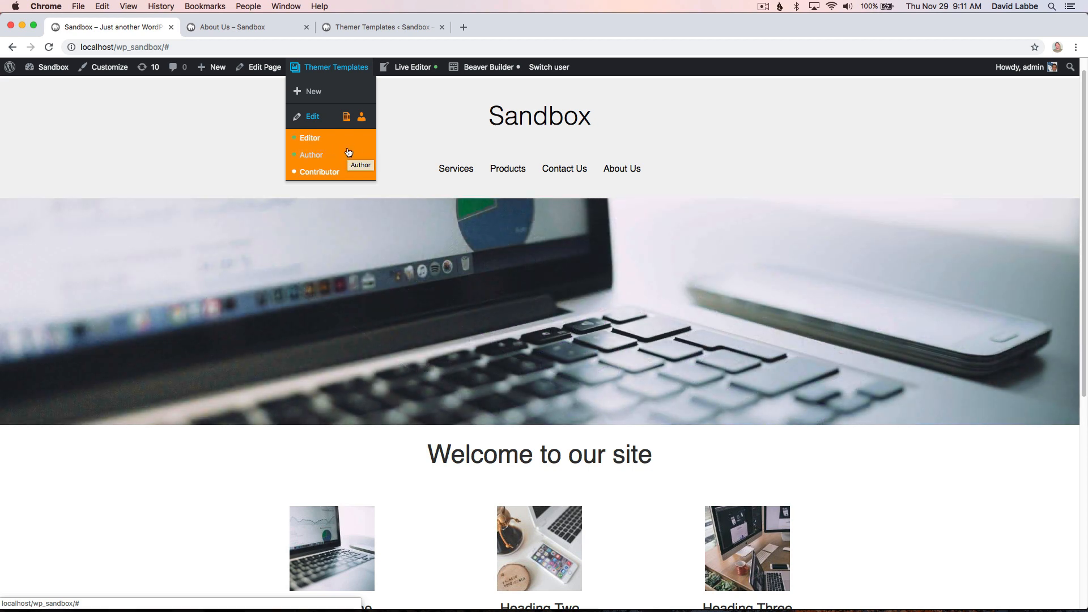
pyautogui.click(359, 29)
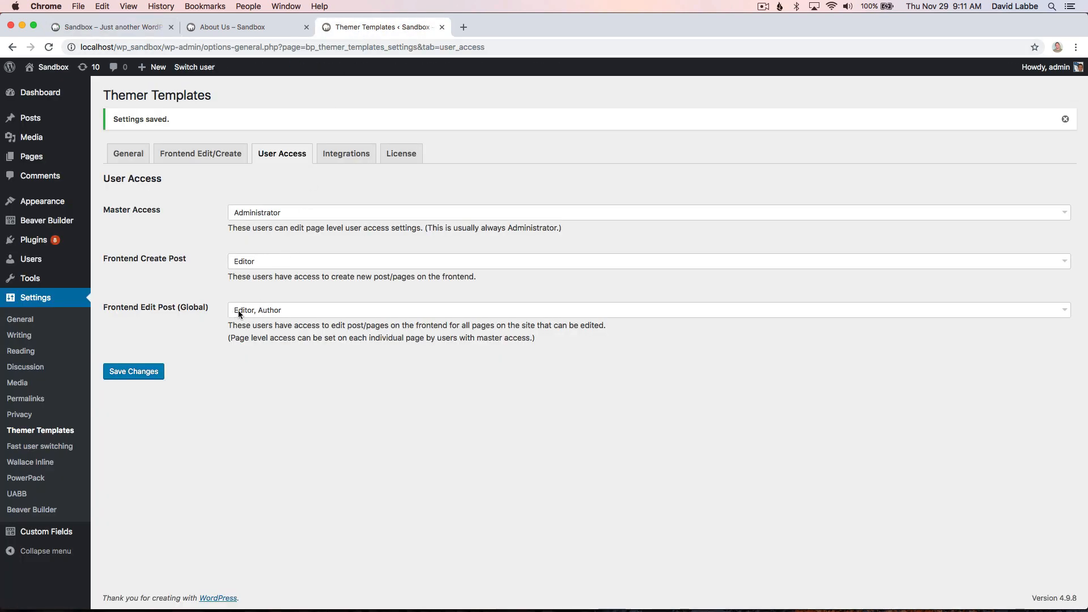
pyautogui.click(254, 28)
pyautogui.moveTo(320, 68)
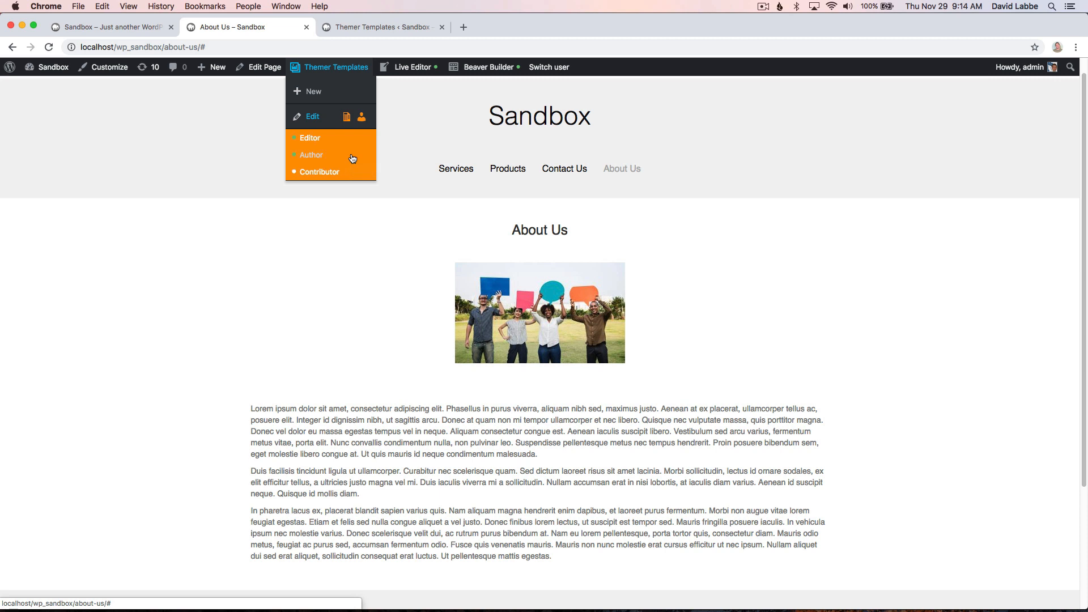
# Step: Remove Author from the Frontend Edit Post (Global) roles and save the changes
pyautogui.click(378, 27)
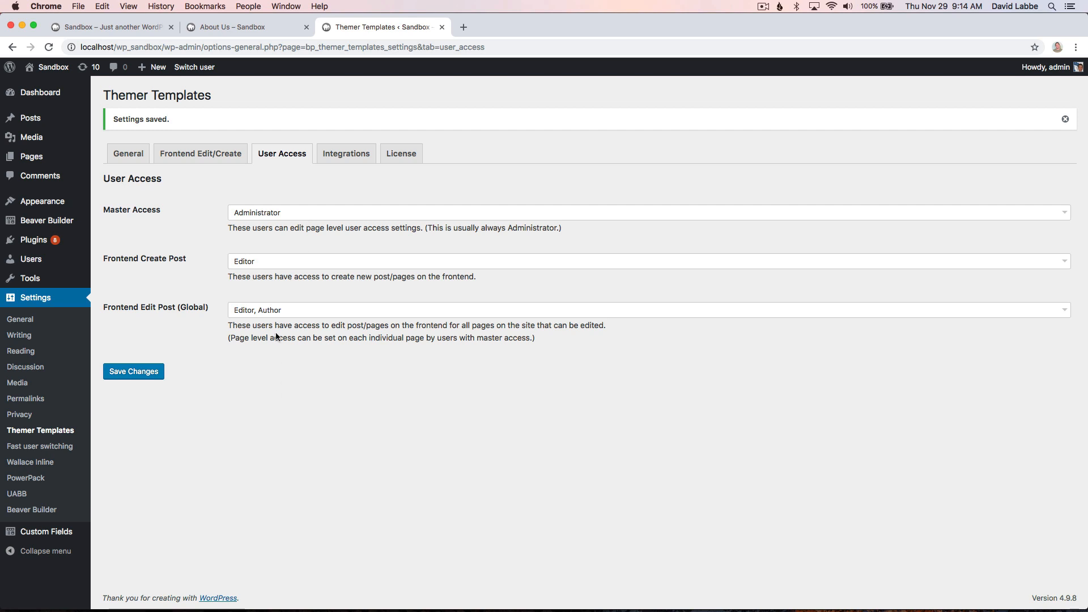
pyautogui.click(275, 311)
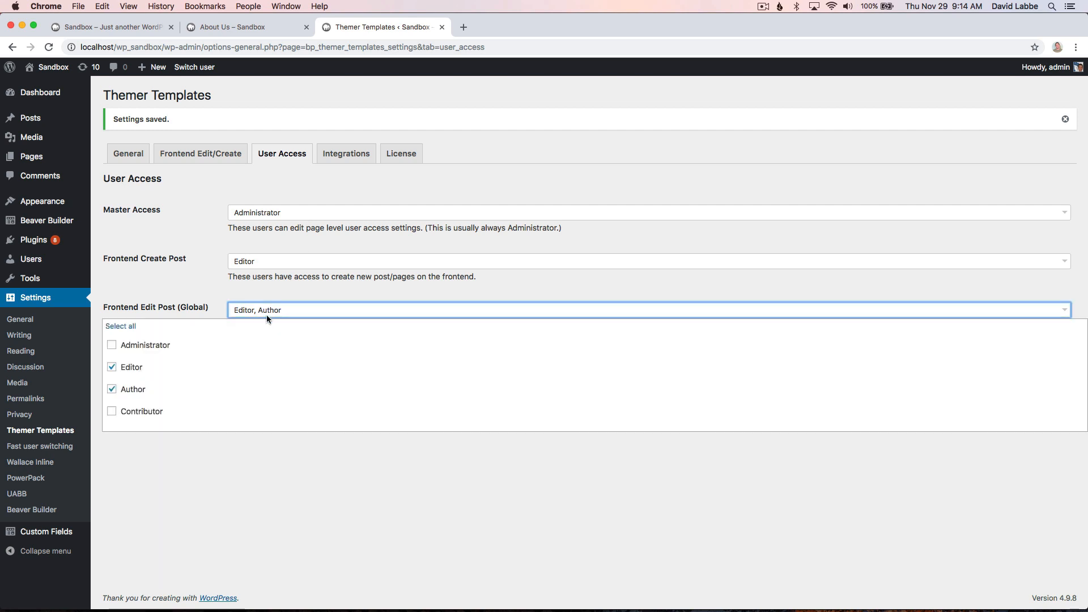
pyautogui.click(111, 390)
pyautogui.click(159, 462)
pyautogui.click(134, 371)
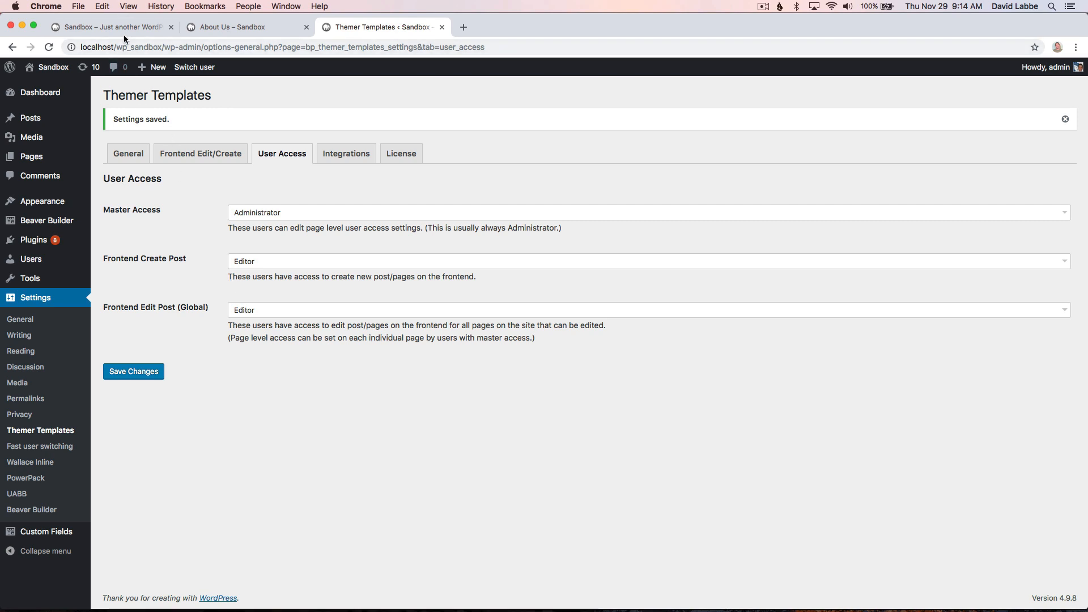
# Step: Reload the About Us page and turn off Editor in its page-level Themer Templates edit access
pyautogui.click(236, 26)
pyautogui.press('super+r')
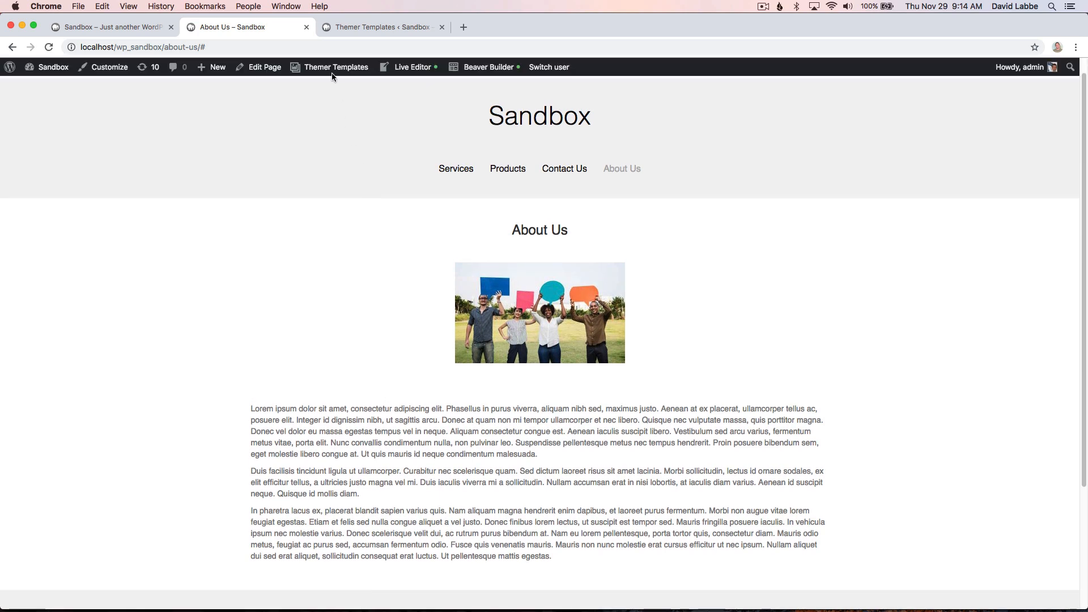
pyautogui.moveTo(333, 68)
pyautogui.moveTo(363, 121)
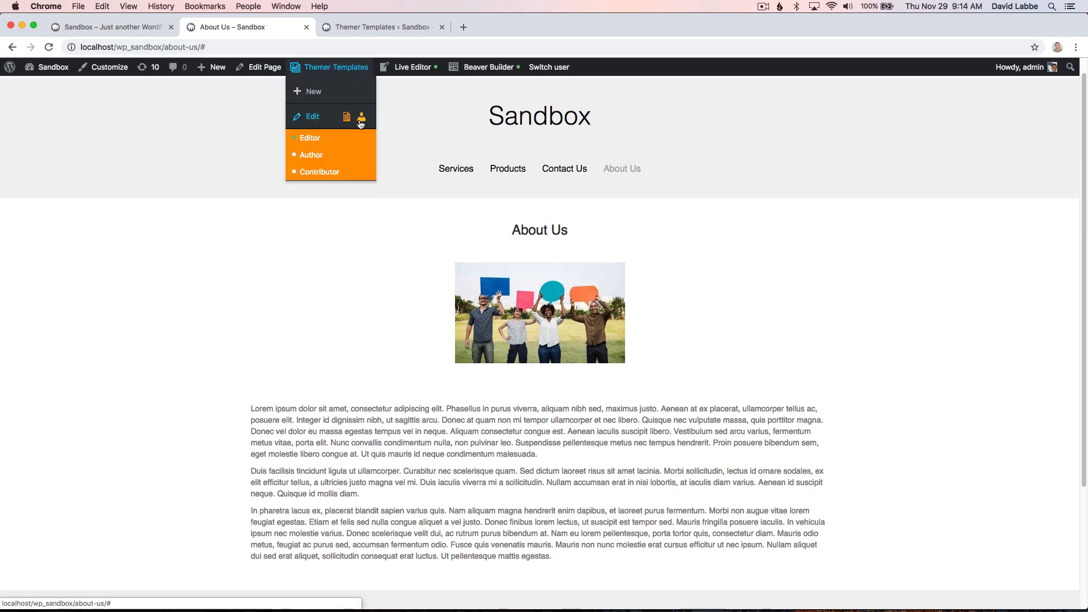
pyautogui.click(295, 143)
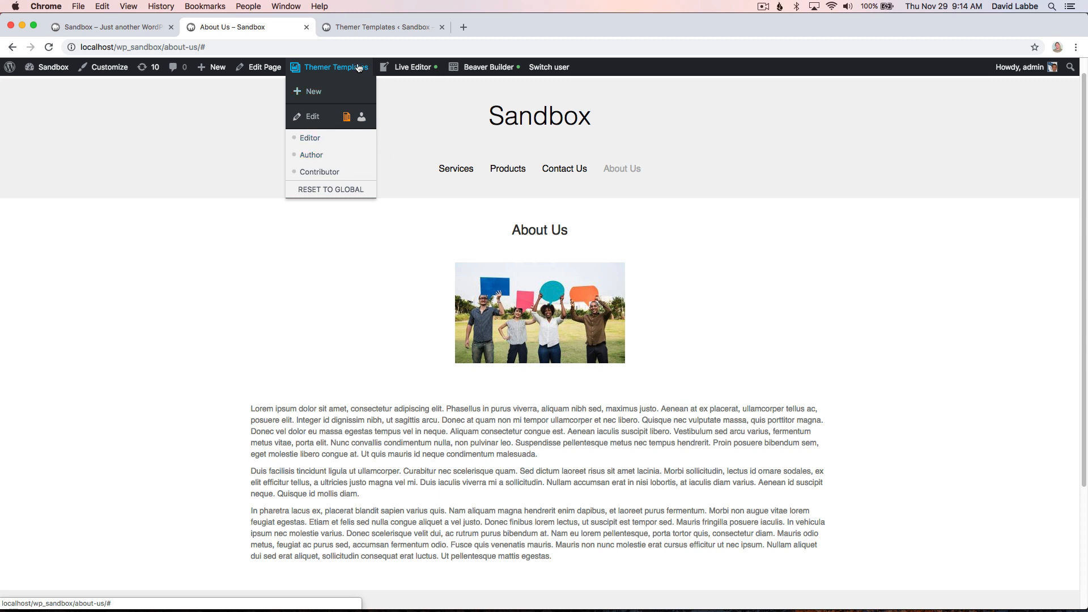
# Step: Compare the global frontend edit roles with the About Us page's access list and reload the home page
pyautogui.click(360, 26)
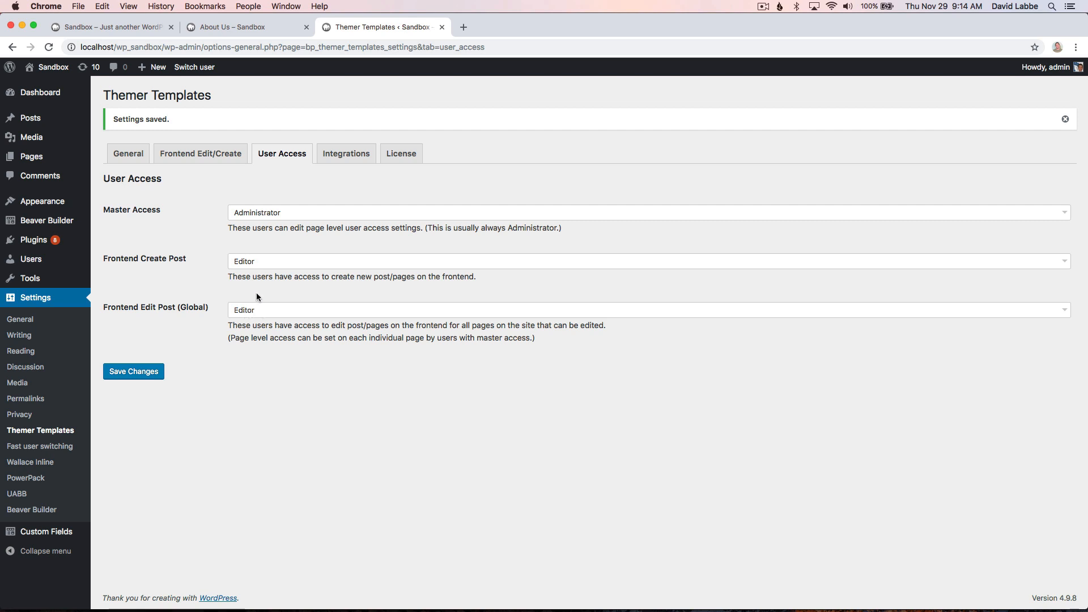
pyautogui.click(250, 28)
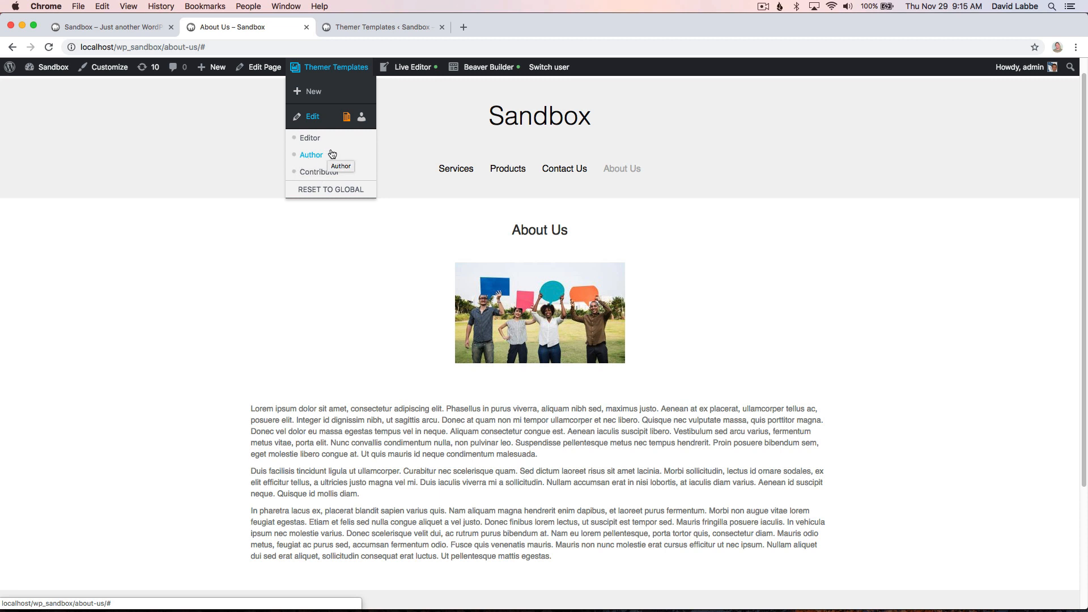
pyautogui.click(124, 28)
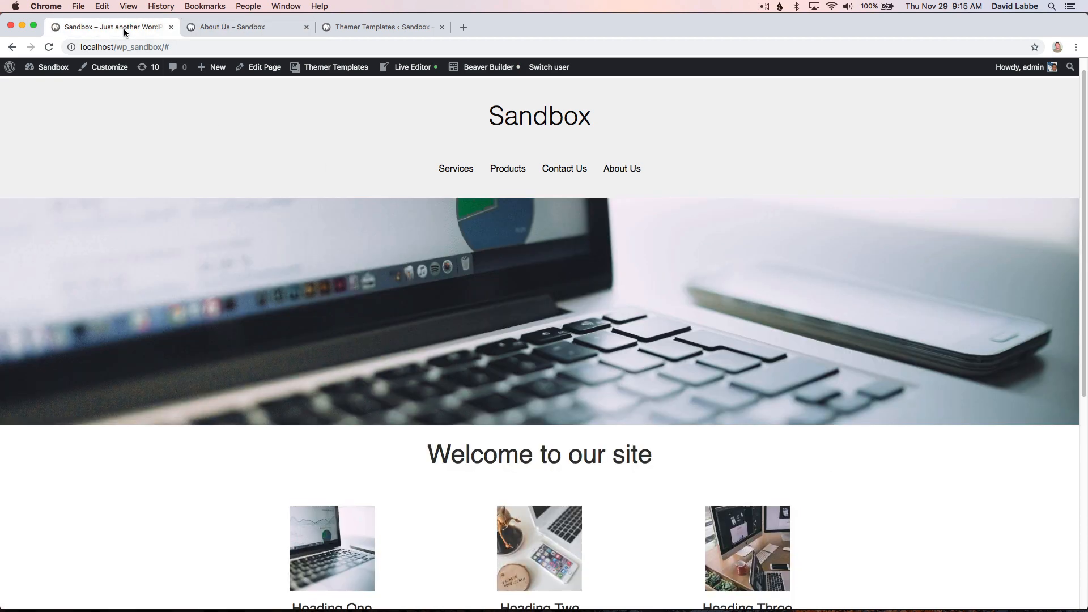
pyautogui.press('super+r')
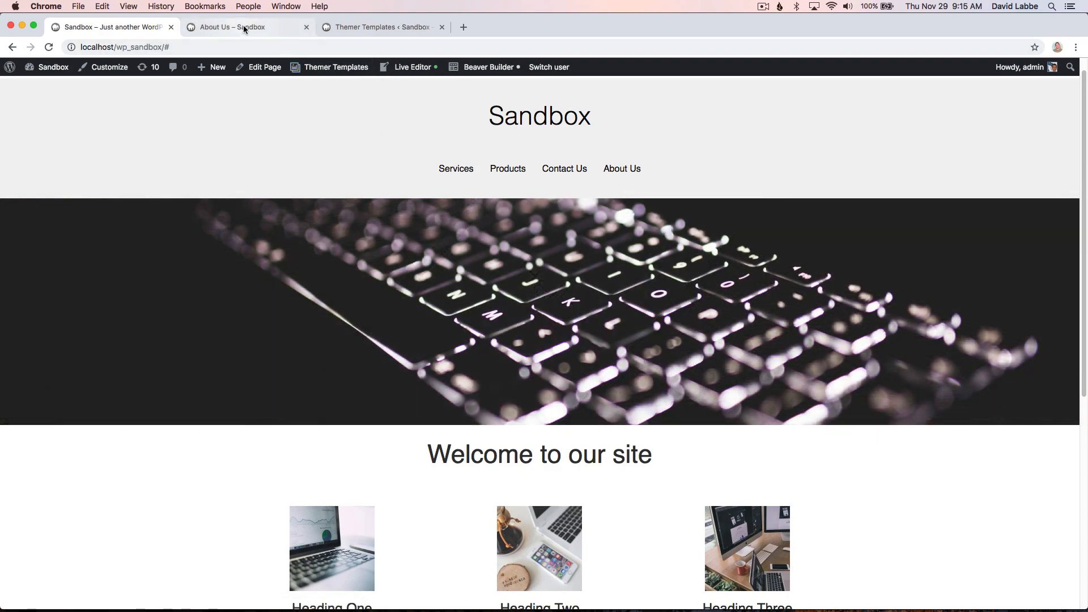
# Step: Switch to the first recent user with the Editor role while on the About Us page
pyautogui.click(243, 28)
pyautogui.moveTo(549, 70)
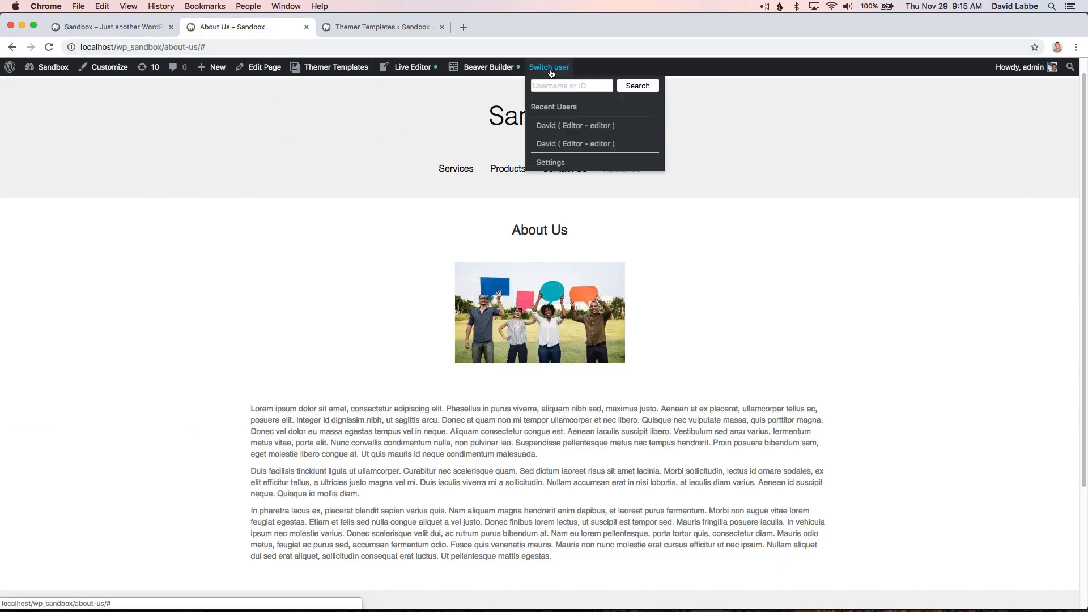
pyautogui.click(570, 129)
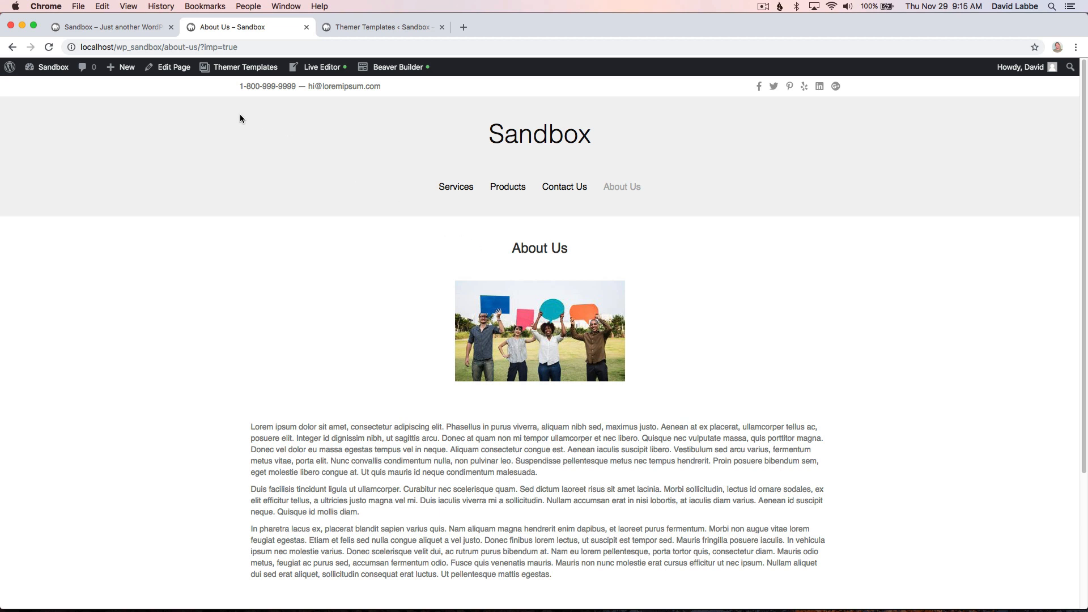
# Step: Check which Themer Templates options the editor has on the About Us page and on the reloaded home page
pyautogui.moveTo(226, 67)
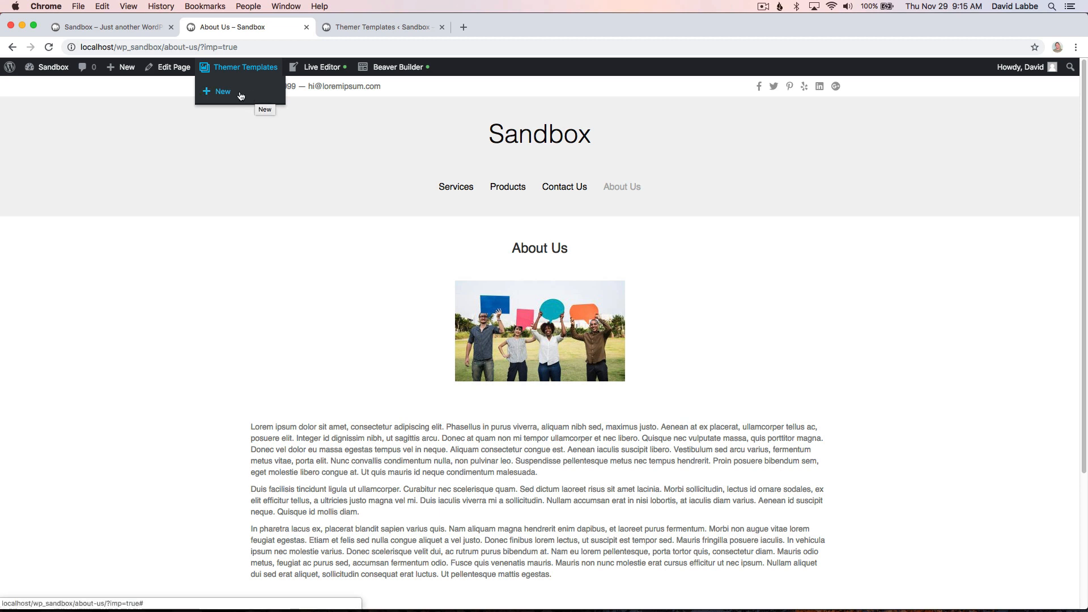
pyautogui.click(133, 25)
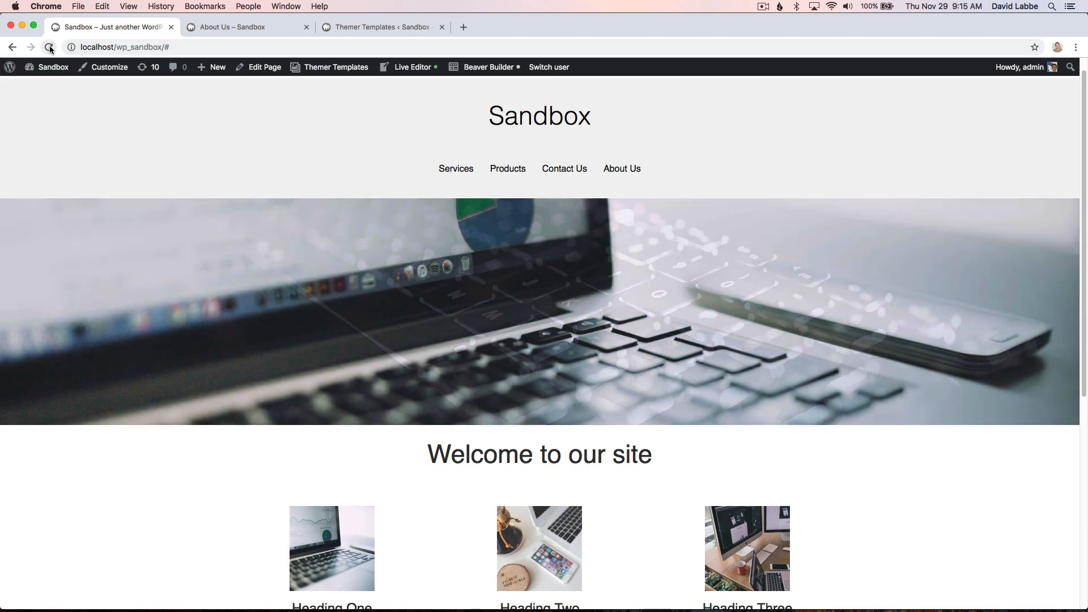
pyautogui.press('super+r')
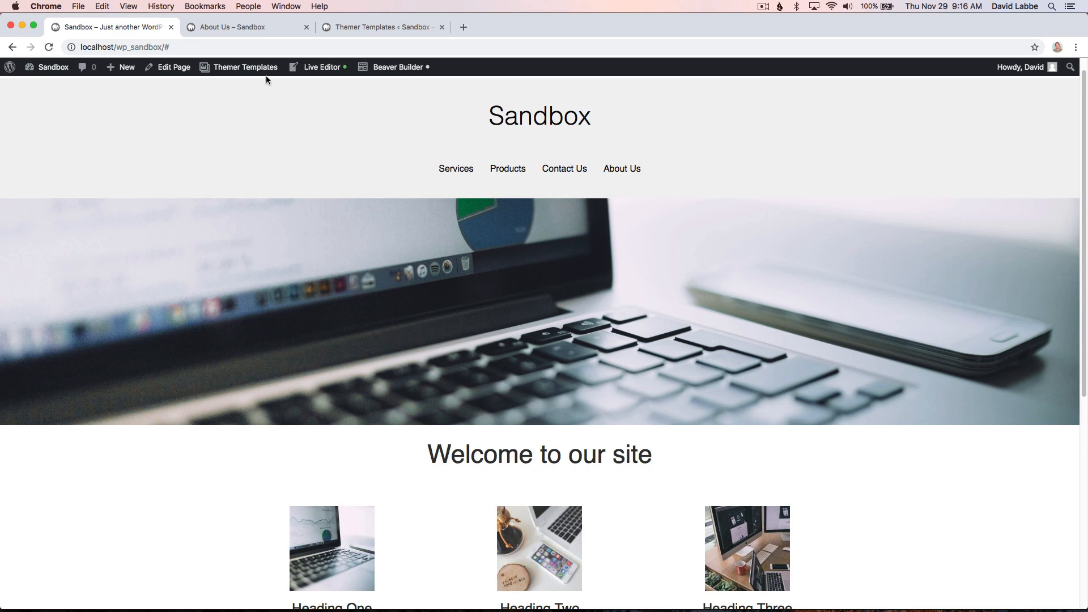
pyautogui.moveTo(264, 73)
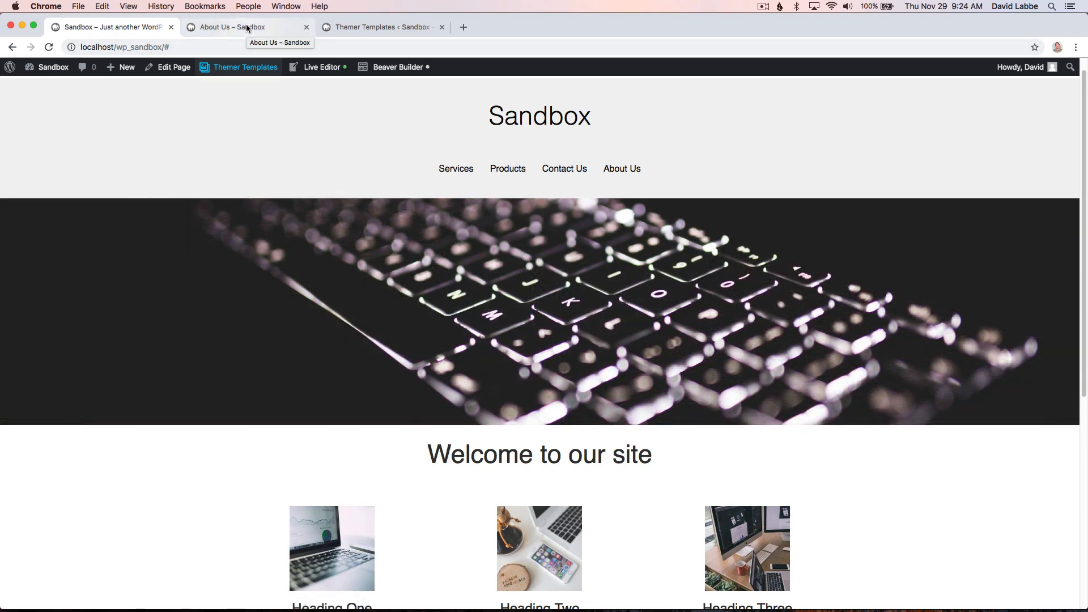
# Step: Switch back to the own administrator account while on the About Us page
pyautogui.click(246, 25)
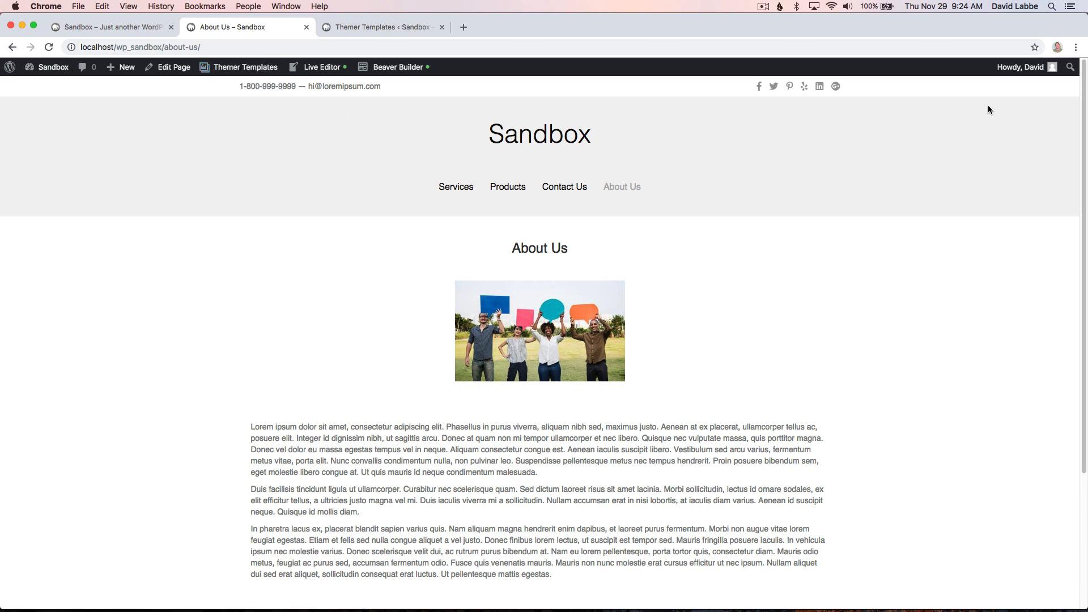
pyautogui.moveTo(1020, 67)
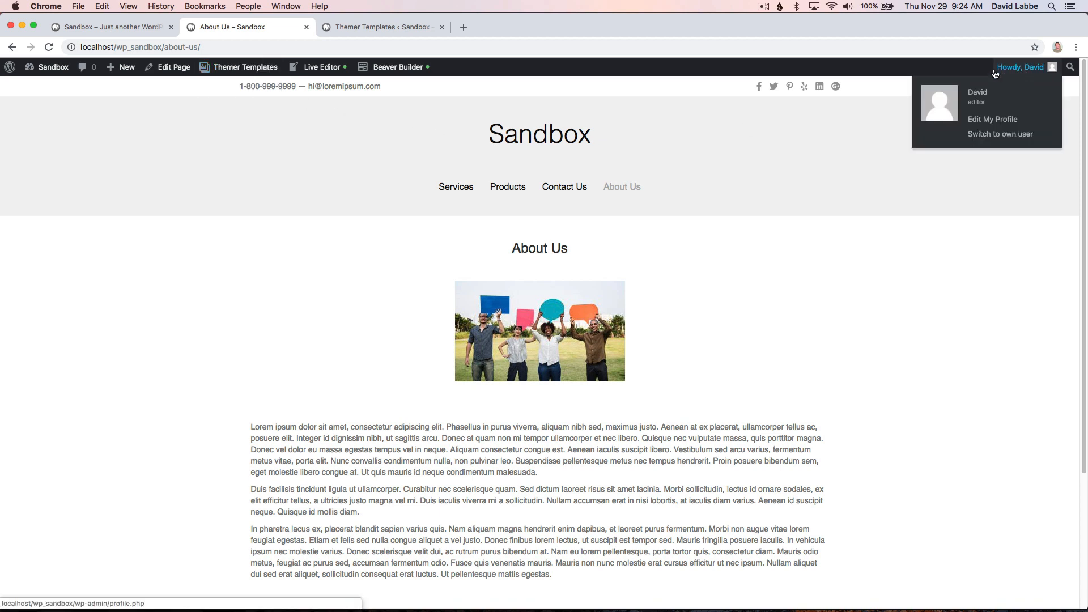
pyautogui.click(996, 135)
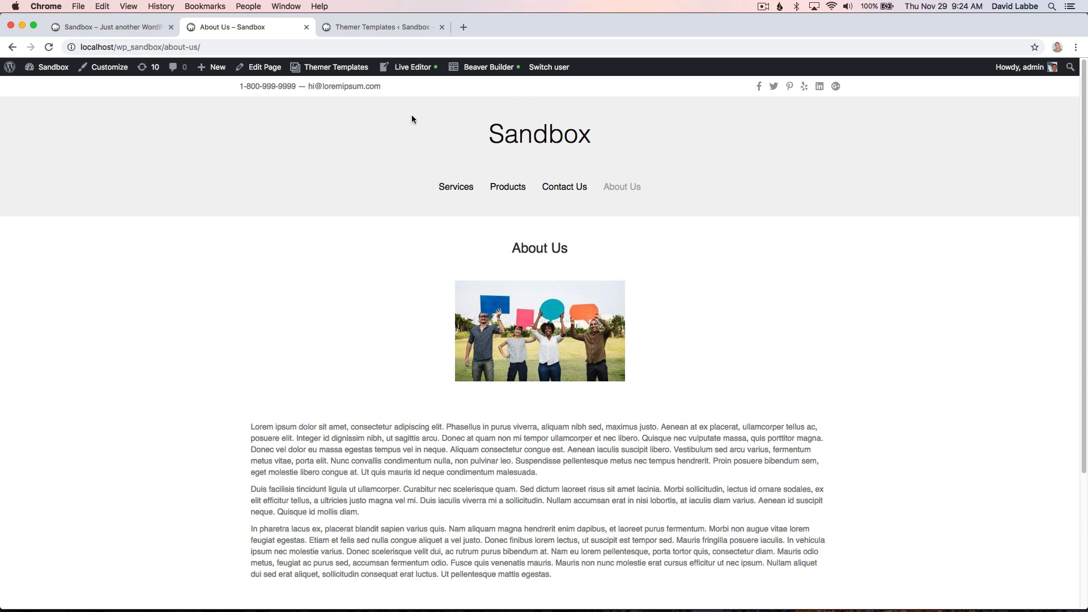
pyautogui.click(121, 27)
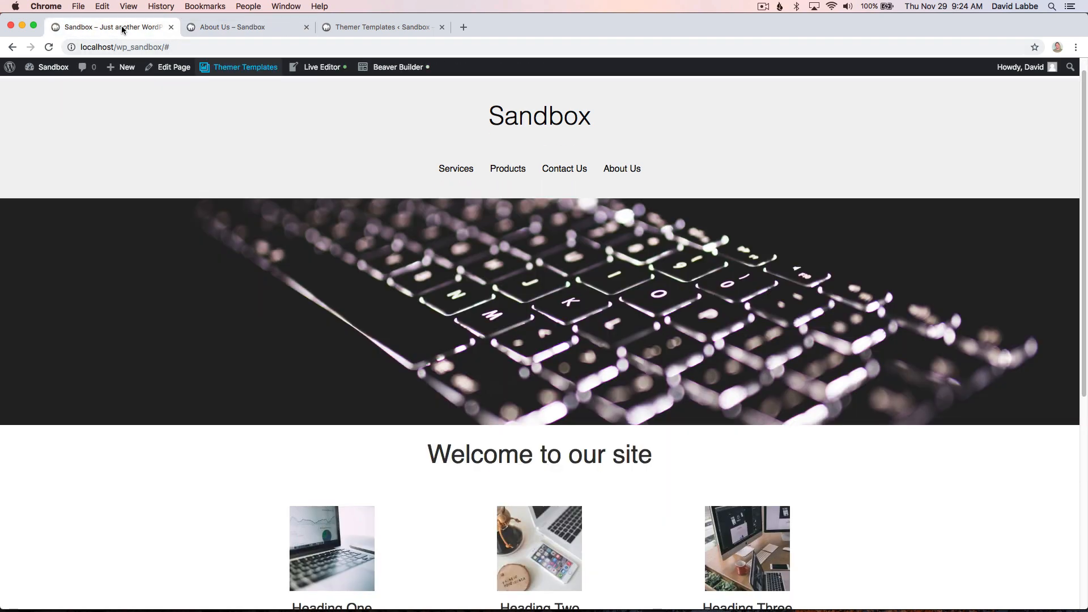
pyautogui.click(226, 27)
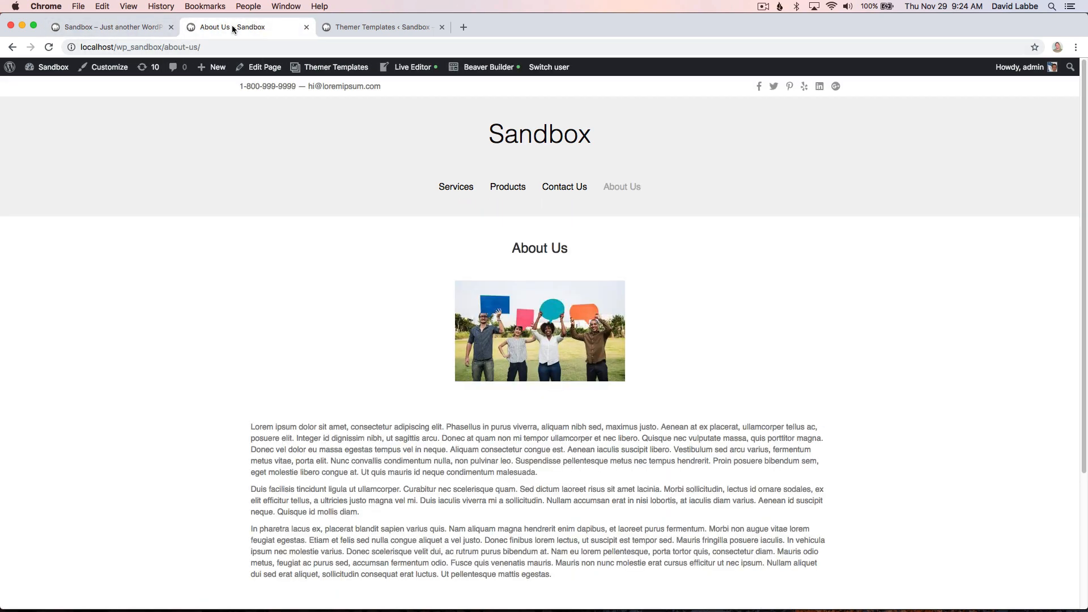
# Step: Reset the About Us page's Themer Templates edit access to the global settings and recheck its access options
pyautogui.moveTo(344, 69)
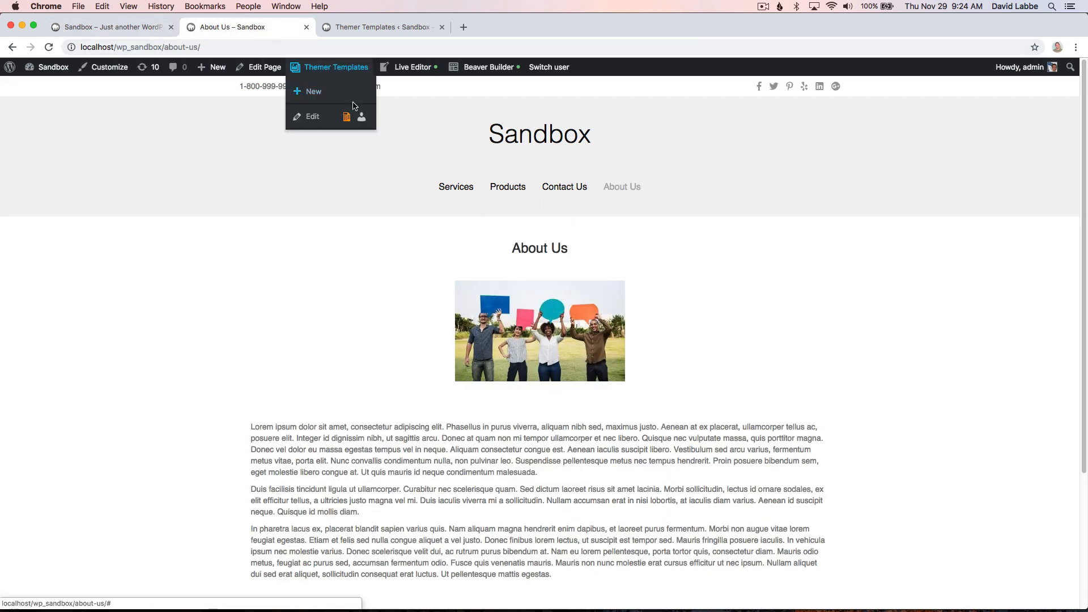
pyautogui.moveTo(361, 118)
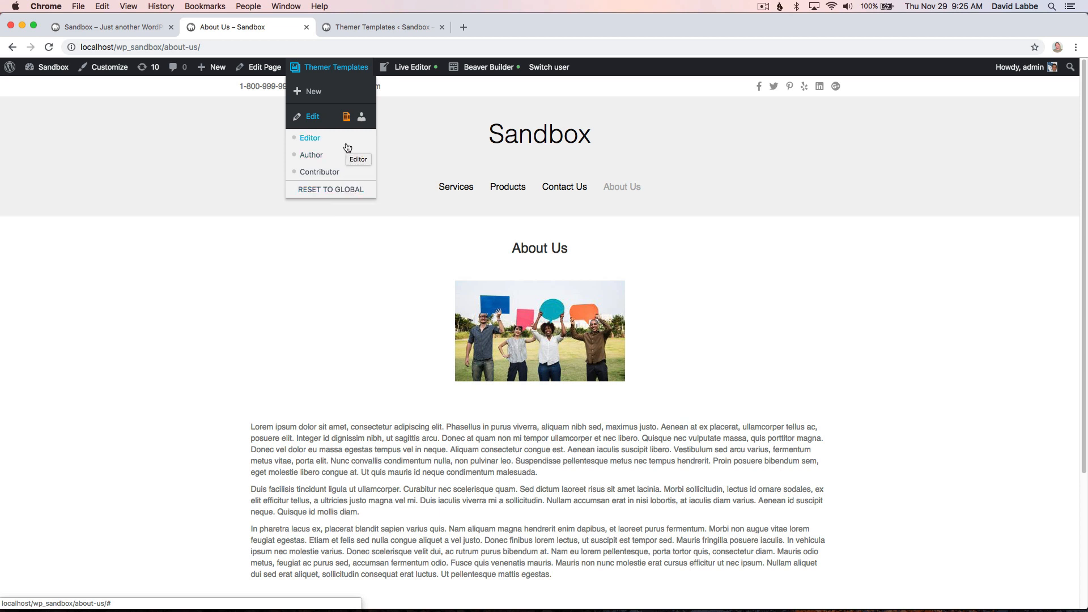
pyautogui.click(333, 192)
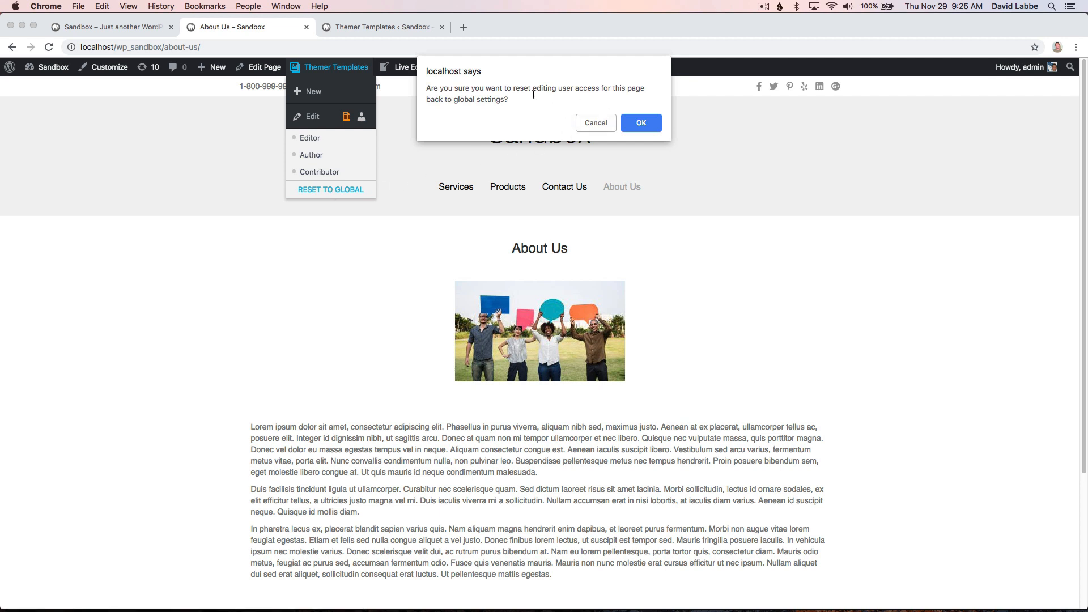
pyautogui.click(644, 122)
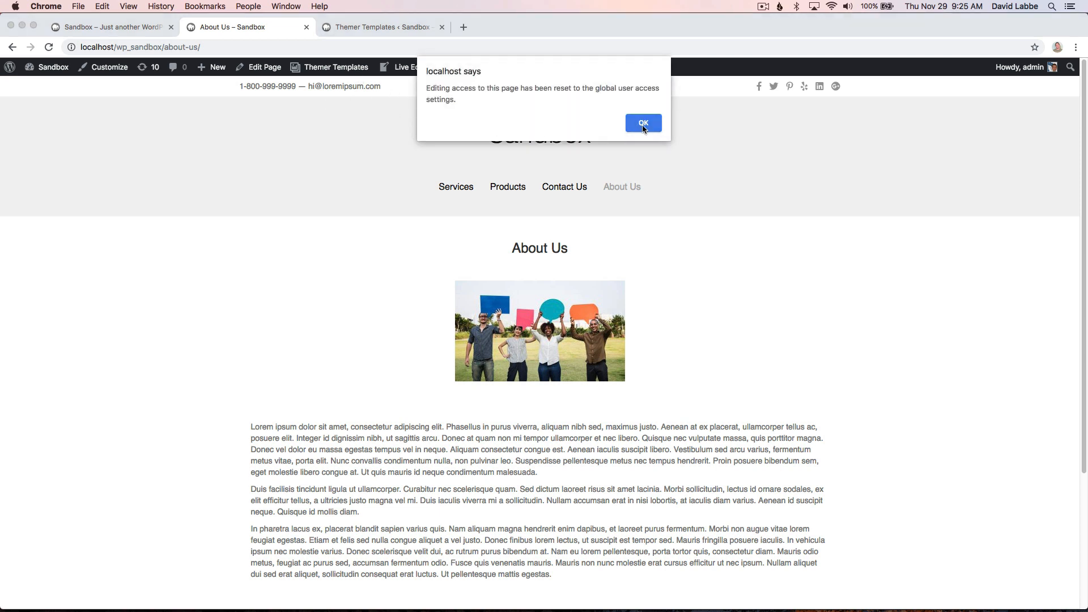
pyautogui.click(643, 127)
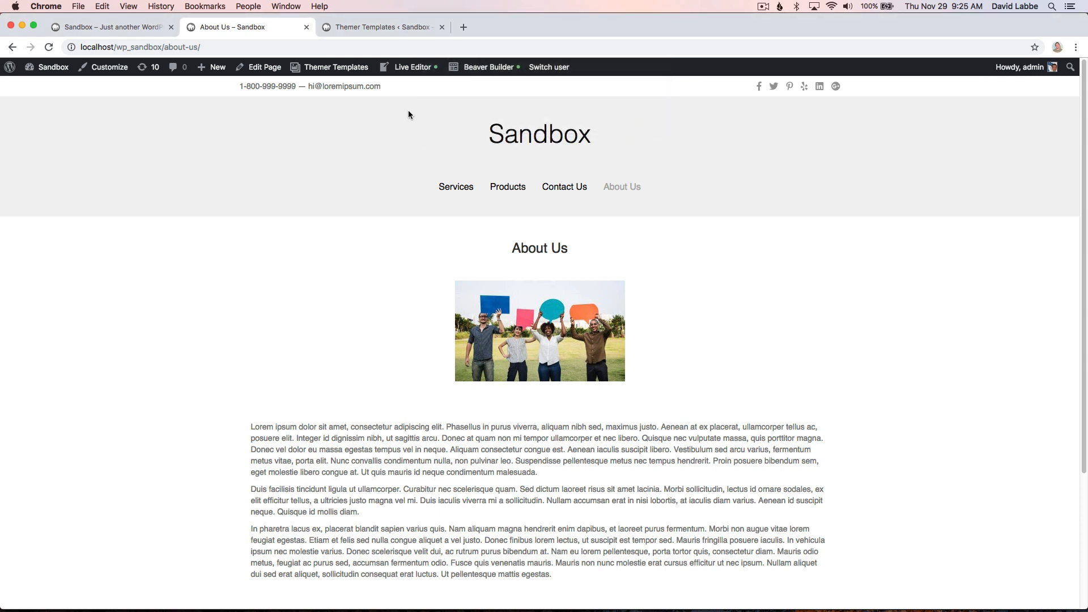
pyautogui.moveTo(354, 69)
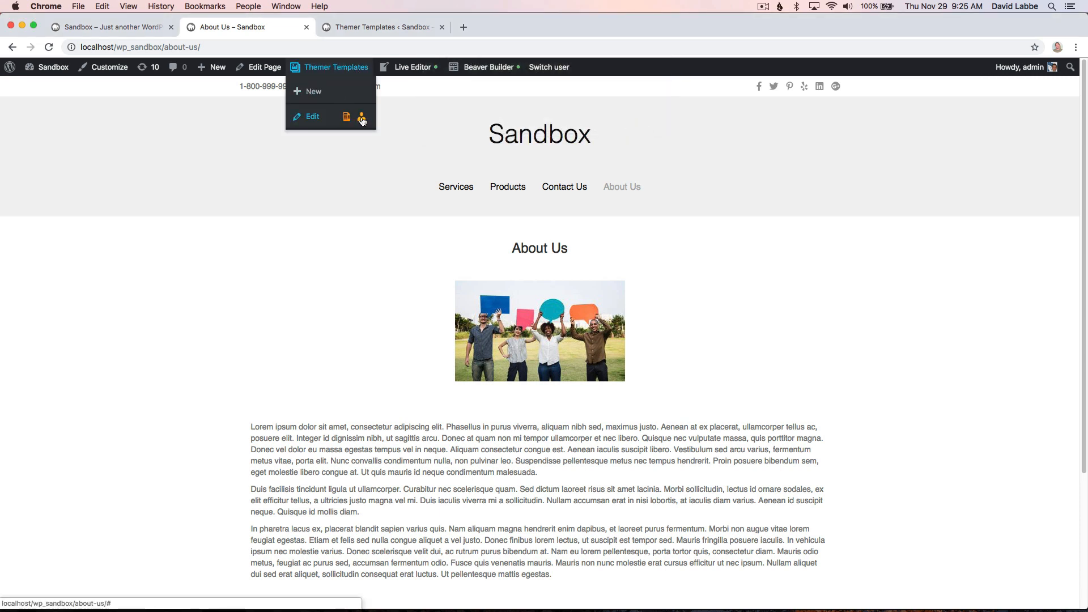
pyautogui.moveTo(361, 122)
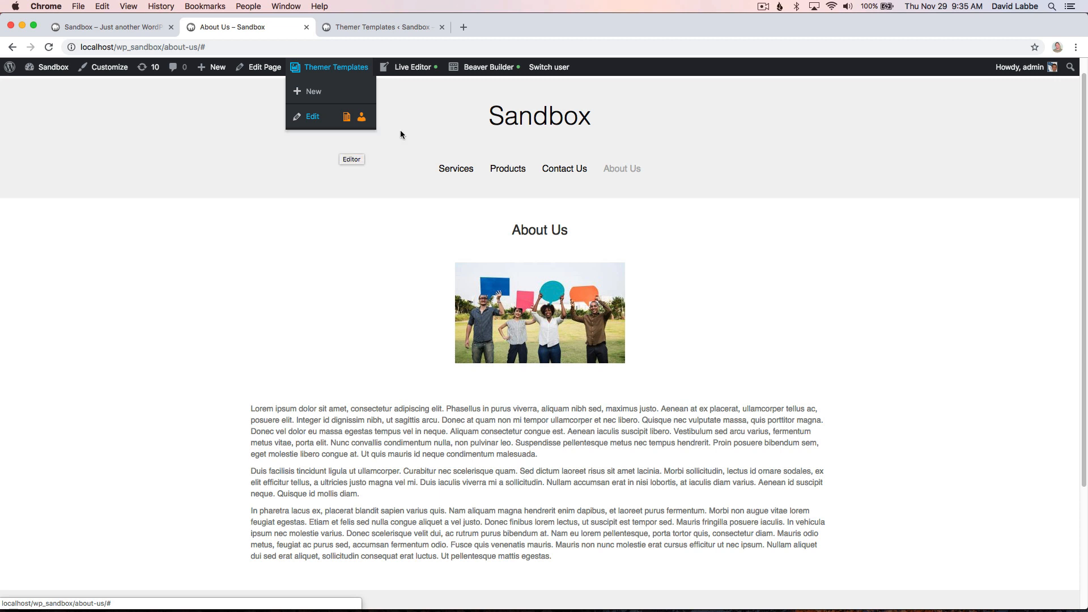
# Step: Set Frontend Edit Post (Global) to Administrator instead of Editor in the User Access settings and save
pyautogui.click(384, 25)
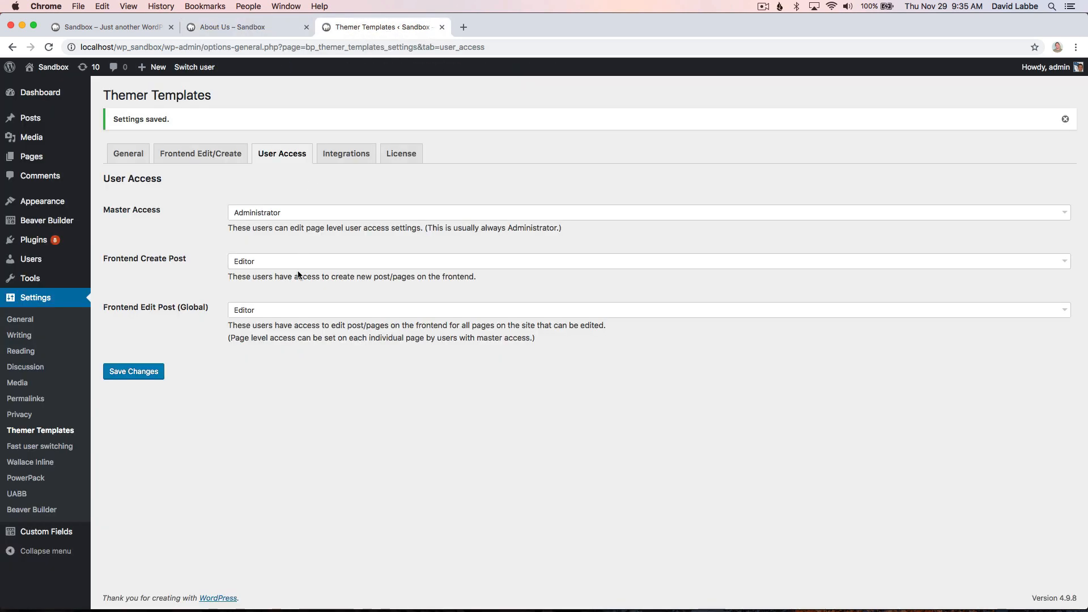
pyautogui.click(273, 306)
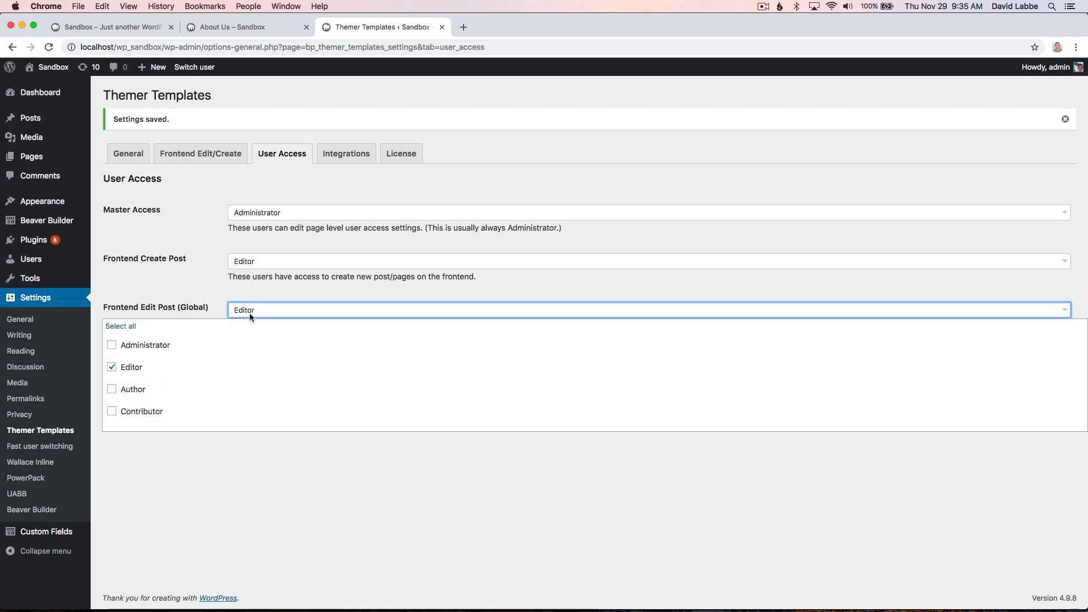
pyautogui.click(112, 368)
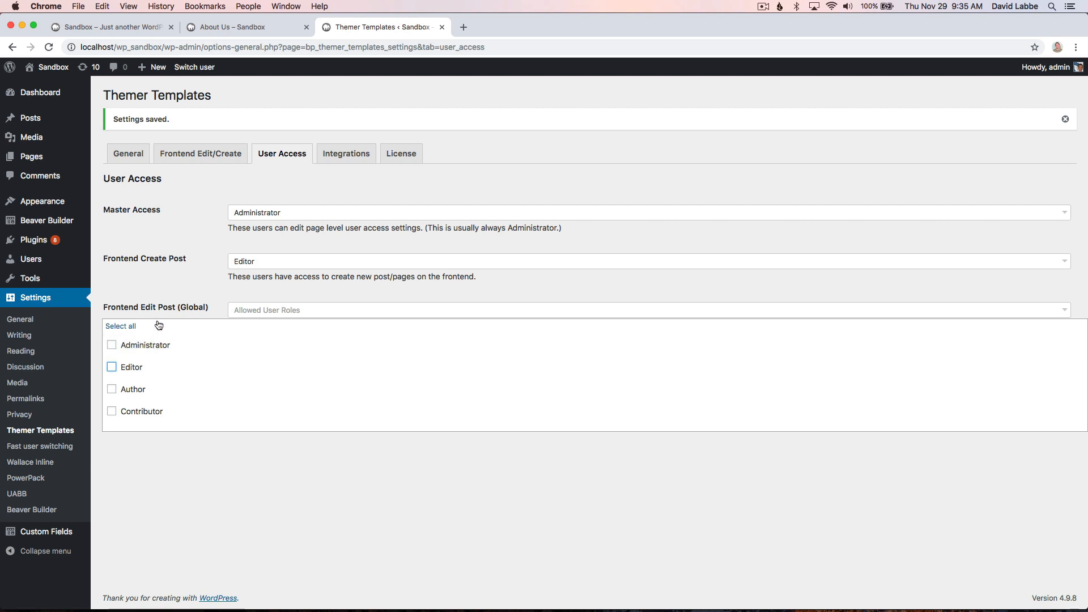
pyautogui.click(157, 288)
pyautogui.click(139, 371)
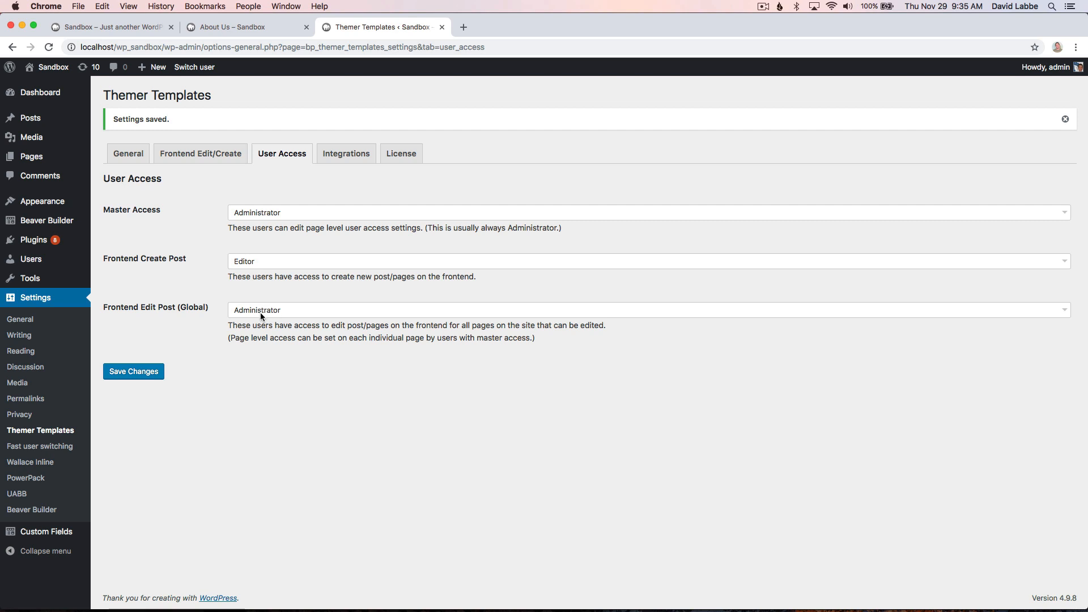
# Step: Check the page-level edit access list on the home page and on the reloaded About Us page
pyautogui.click(106, 27)
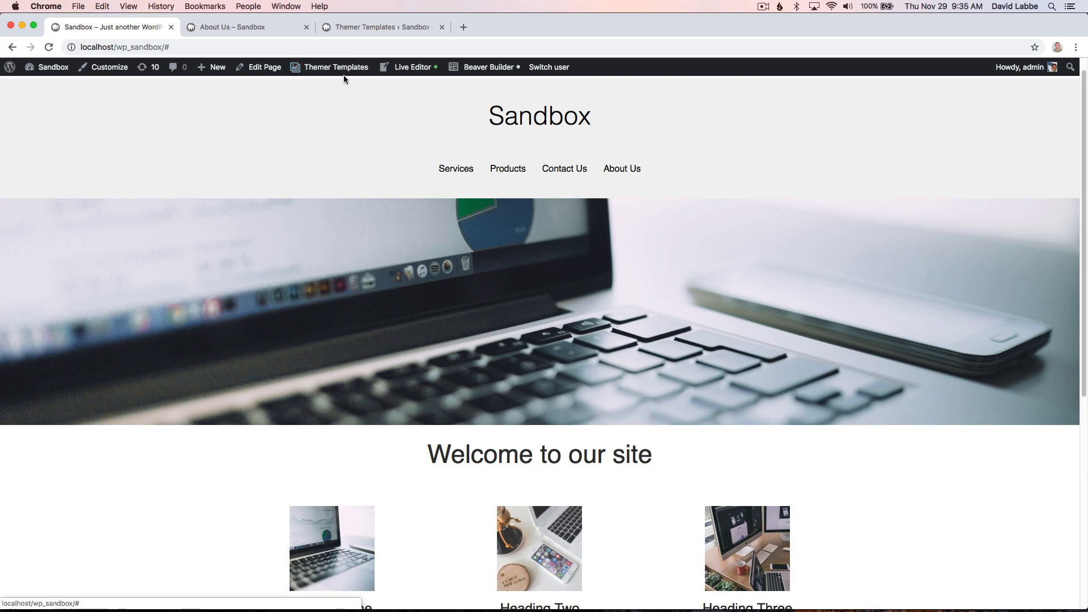
pyautogui.moveTo(344, 77)
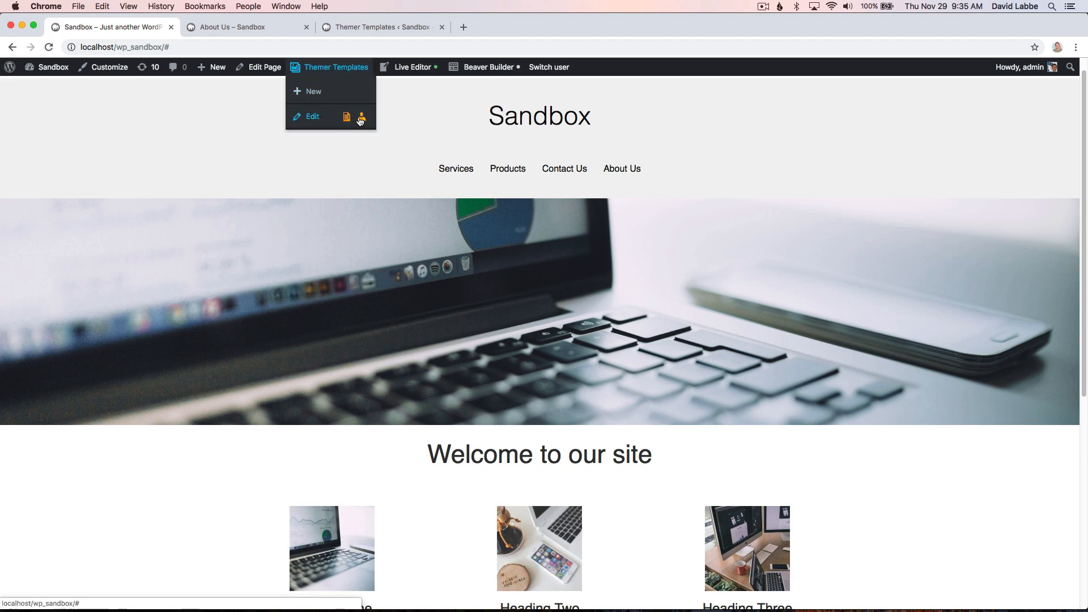
pyautogui.moveTo(356, 121)
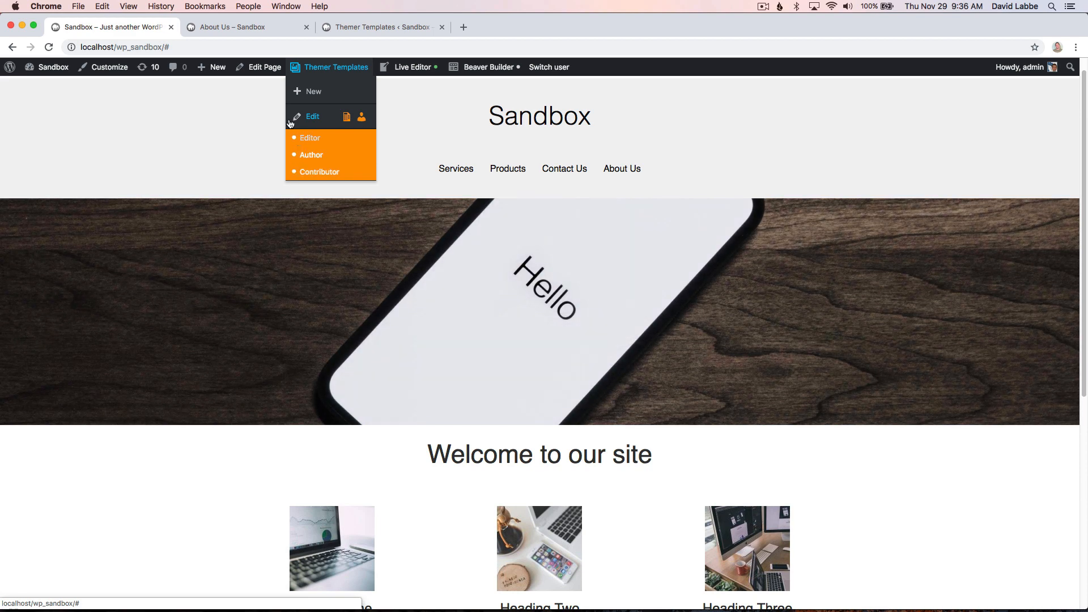
pyautogui.click(246, 27)
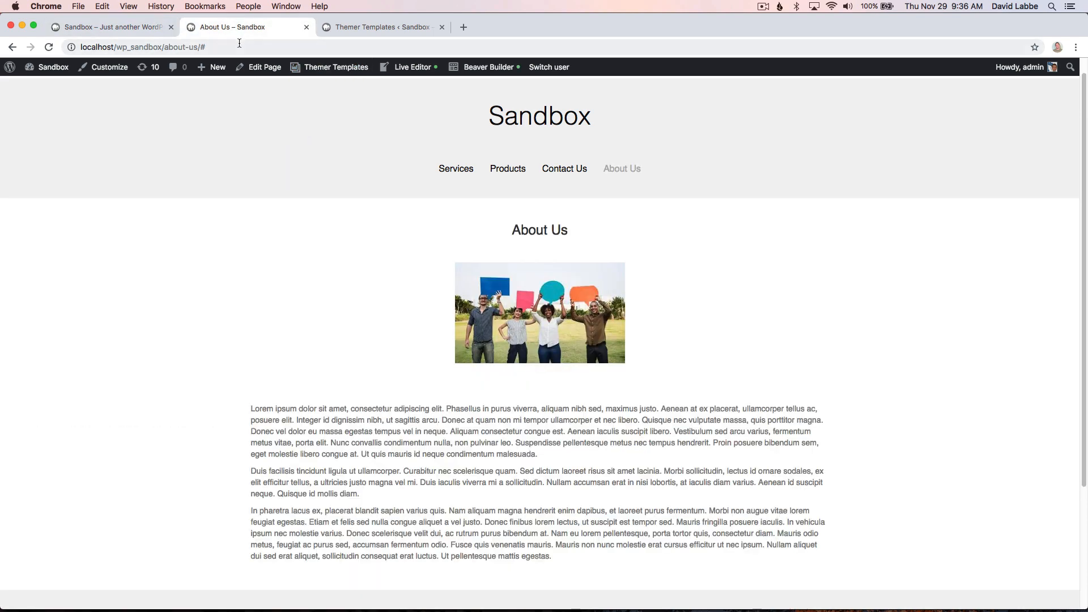
pyautogui.click(49, 47)
pyautogui.moveTo(360, 117)
# Step: Turn on Editor in the home page's edit access and switch to the first recent user with the Editor role
pyautogui.click(108, 25)
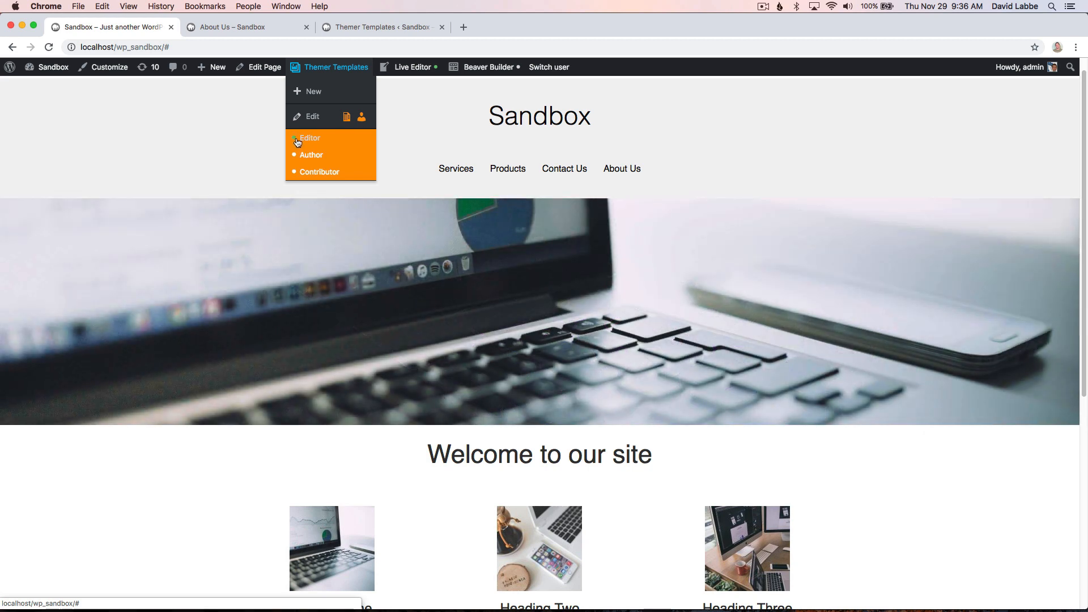
pyautogui.click(297, 141)
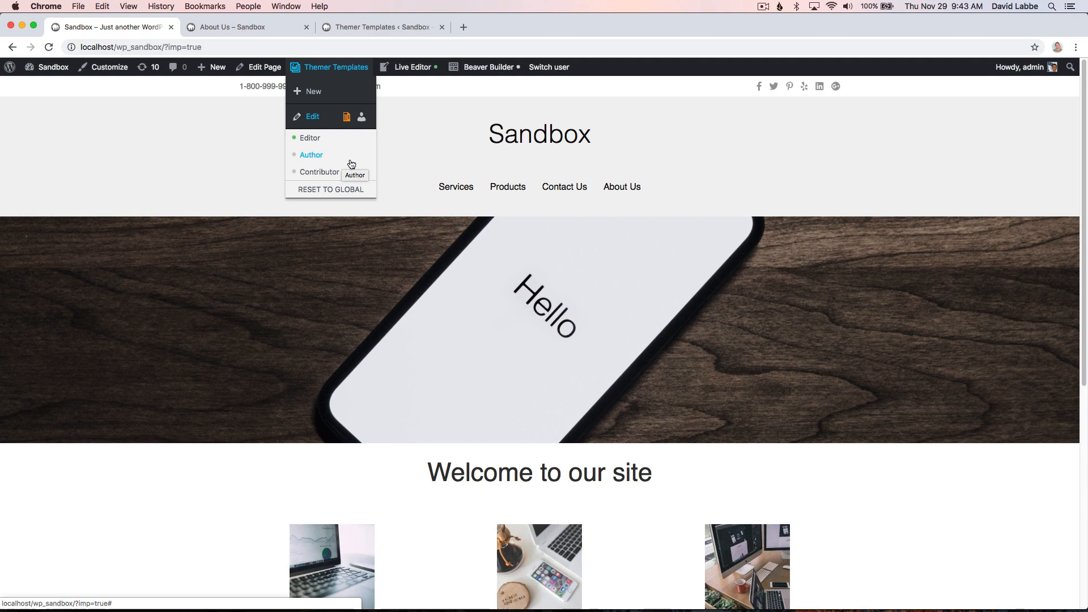
pyautogui.moveTo(548, 68)
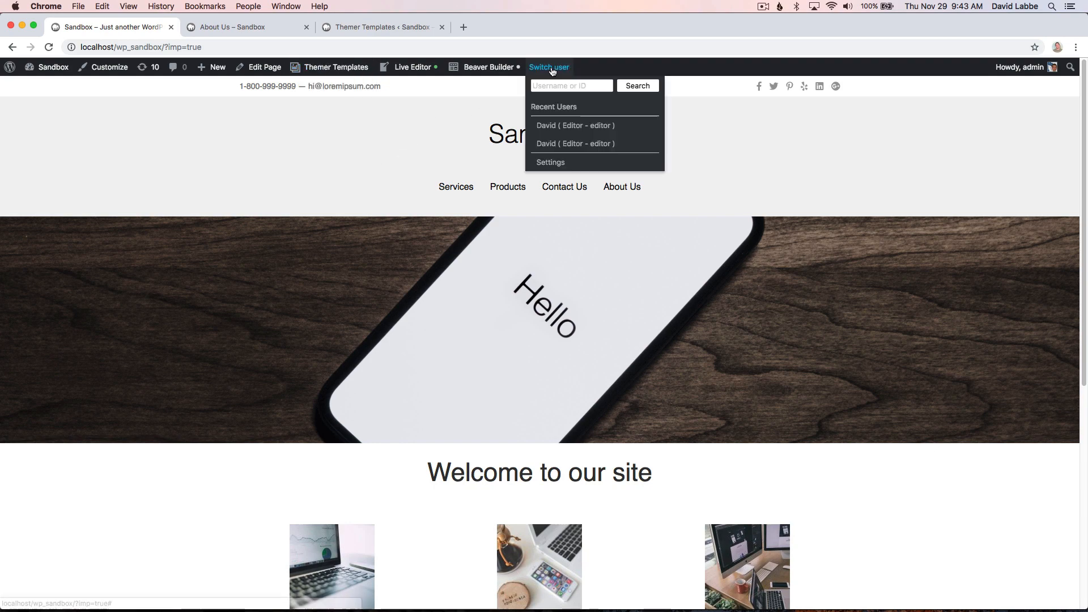
pyautogui.click(550, 127)
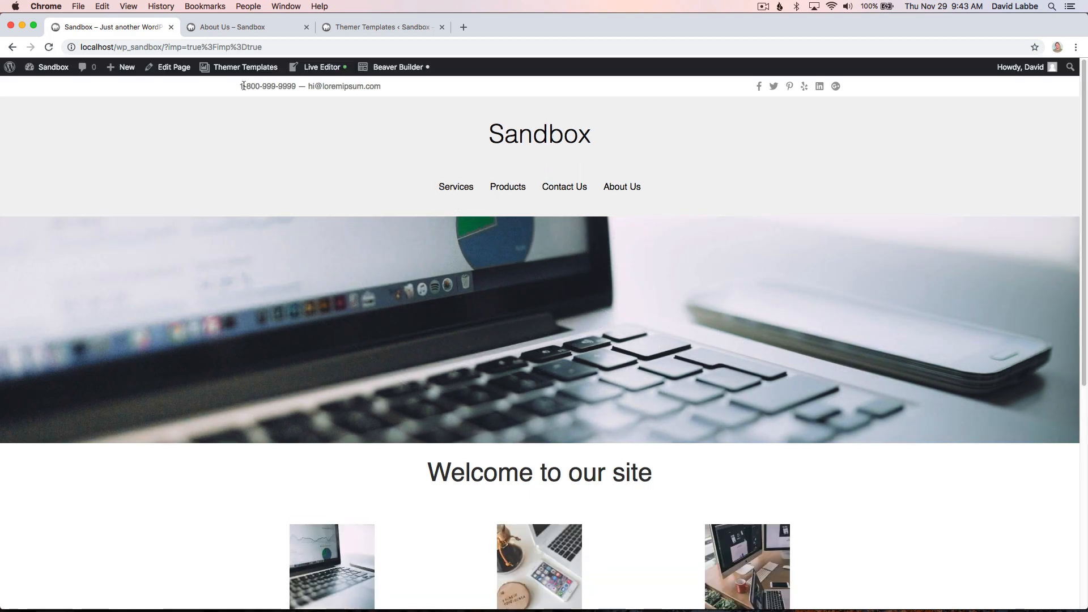
# Step: Open and close the home page's frontend edit form as the editor, and check the Themer Templates options on the reloaded About Us page
pyautogui.moveTo(238, 68)
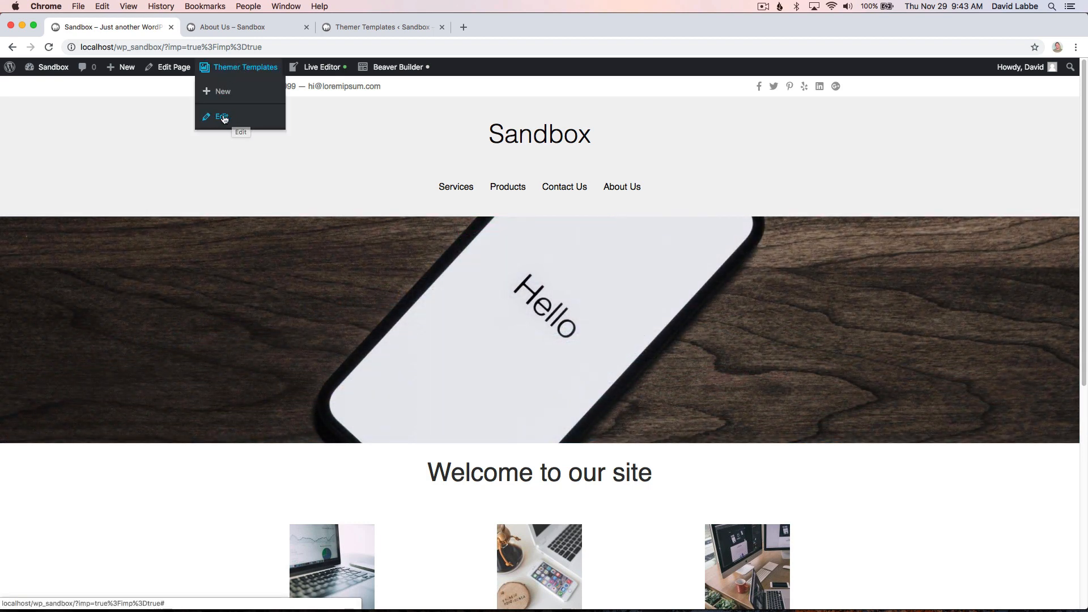
pyautogui.click(221, 117)
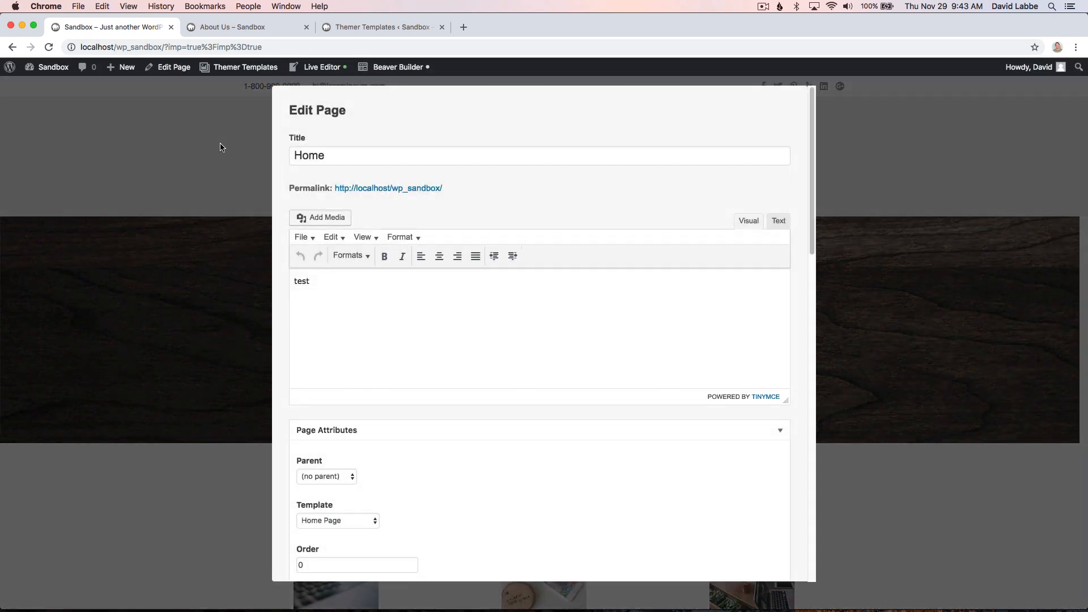
pyautogui.click(221, 148)
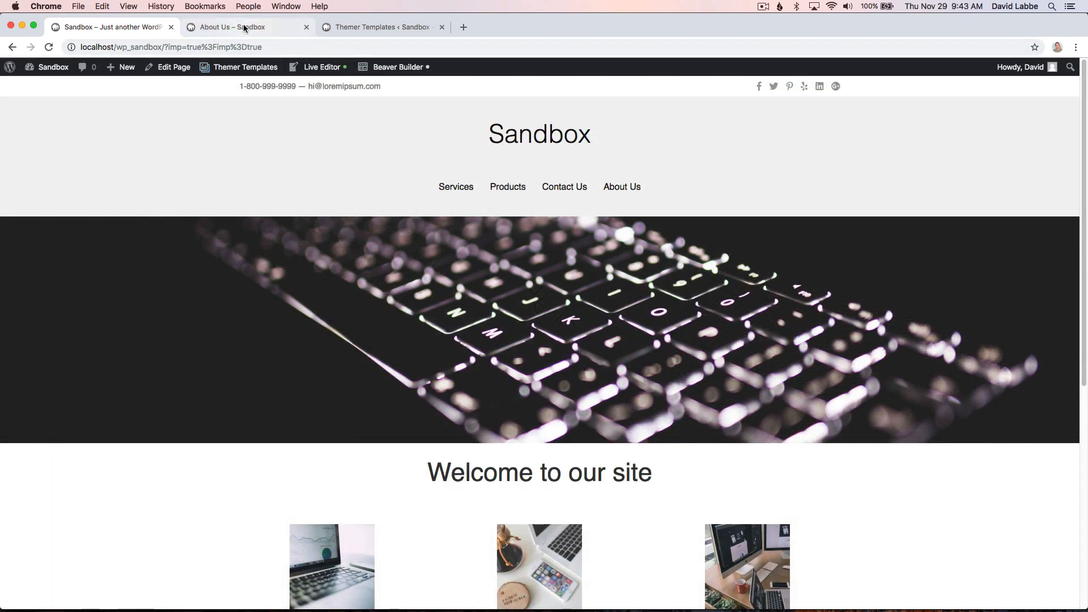
pyautogui.click(244, 28)
pyautogui.press('super+r')
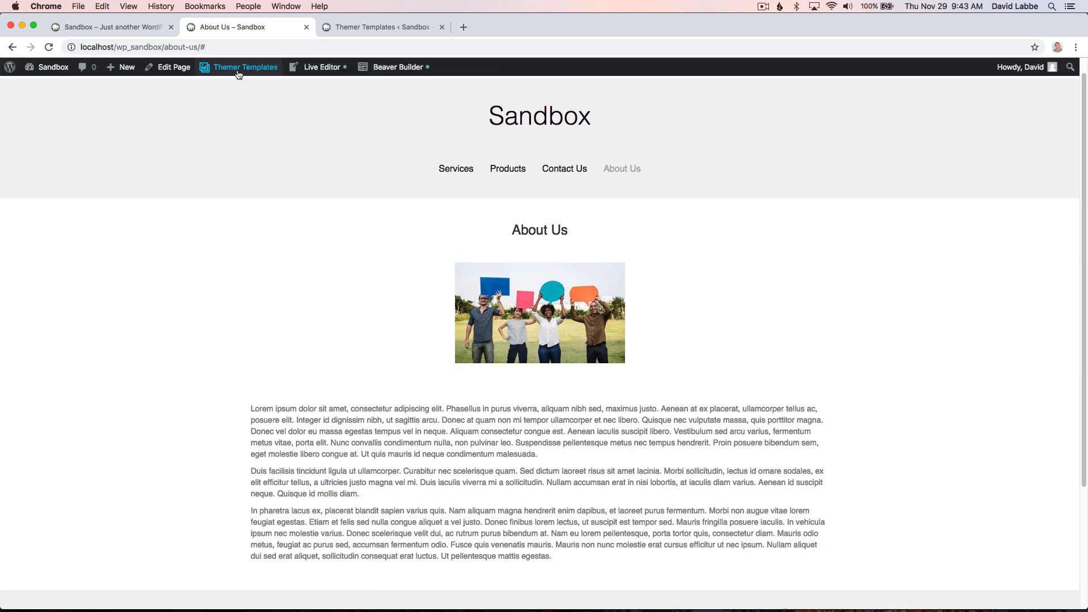
pyautogui.moveTo(238, 68)
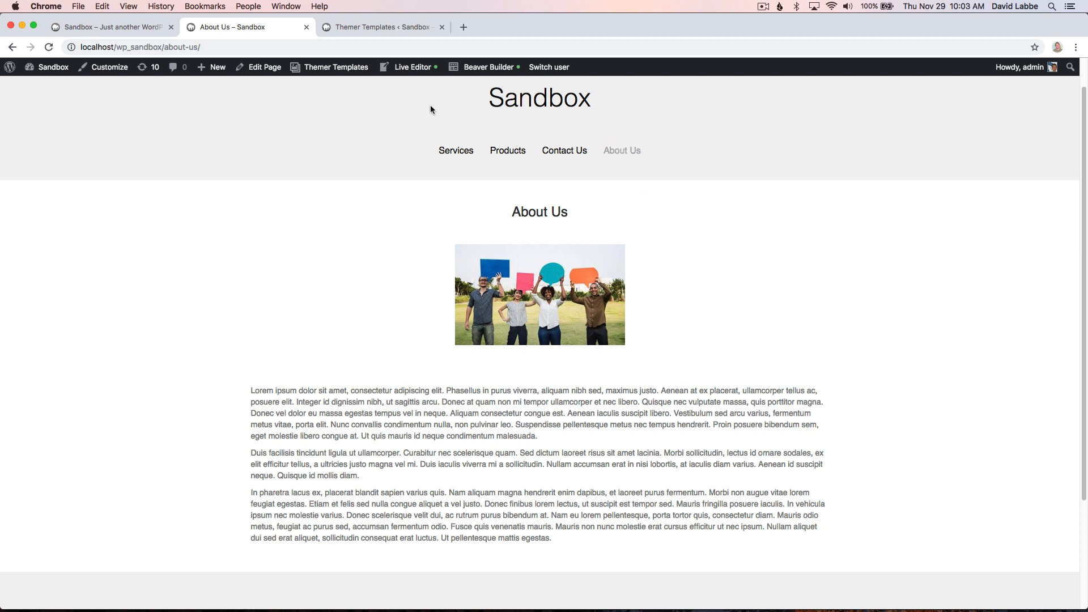
# Step: Set Frontend Edit Post (Global) to Editor instead of Administrator and save the User Access settings
pyautogui.click(362, 29)
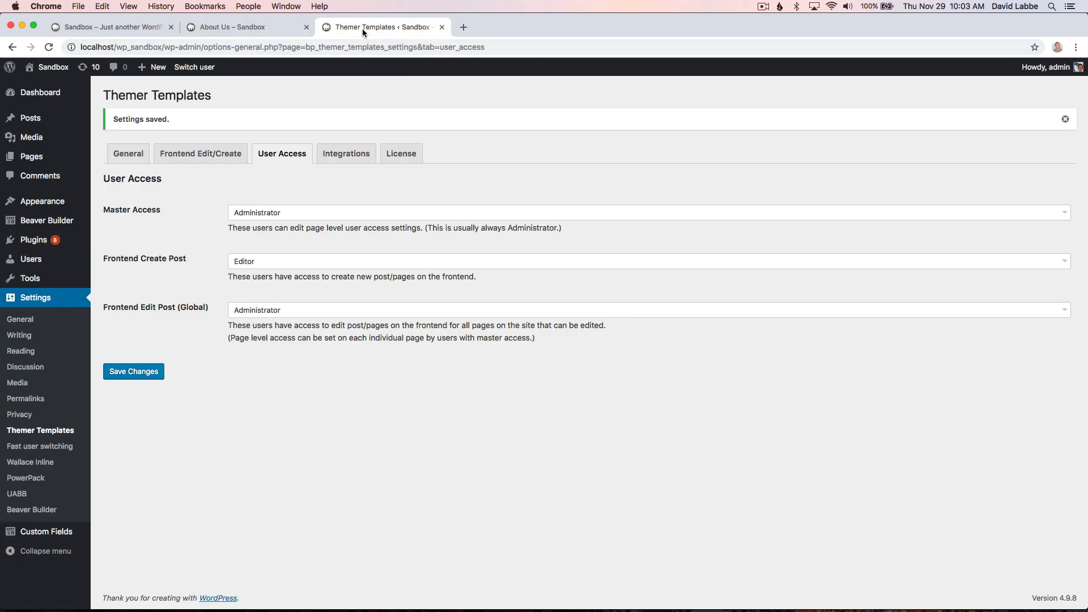
pyautogui.click(264, 311)
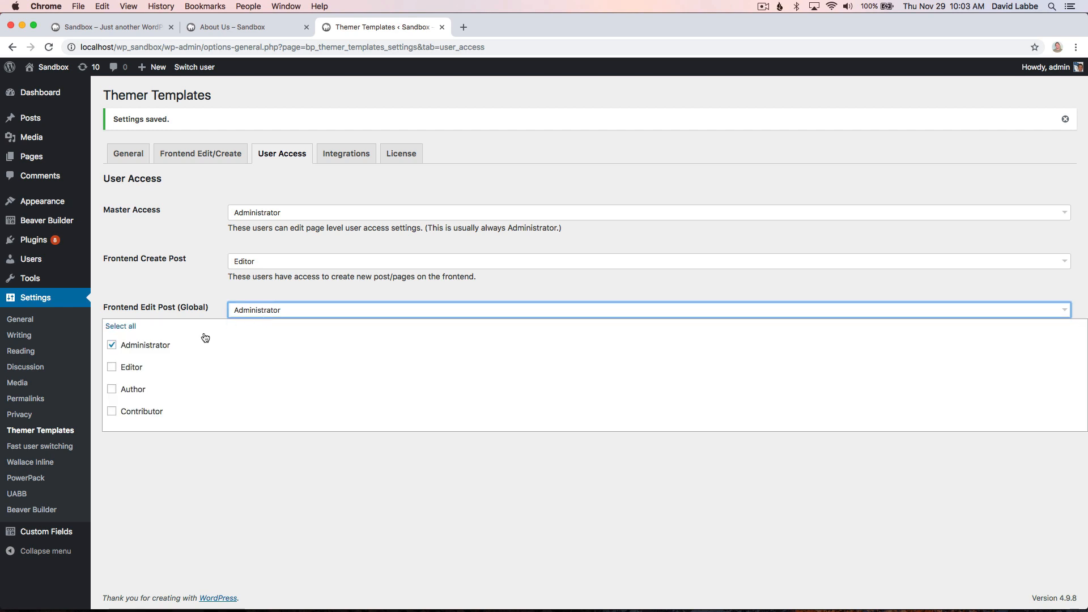
pyautogui.click(137, 371)
pyautogui.click(138, 347)
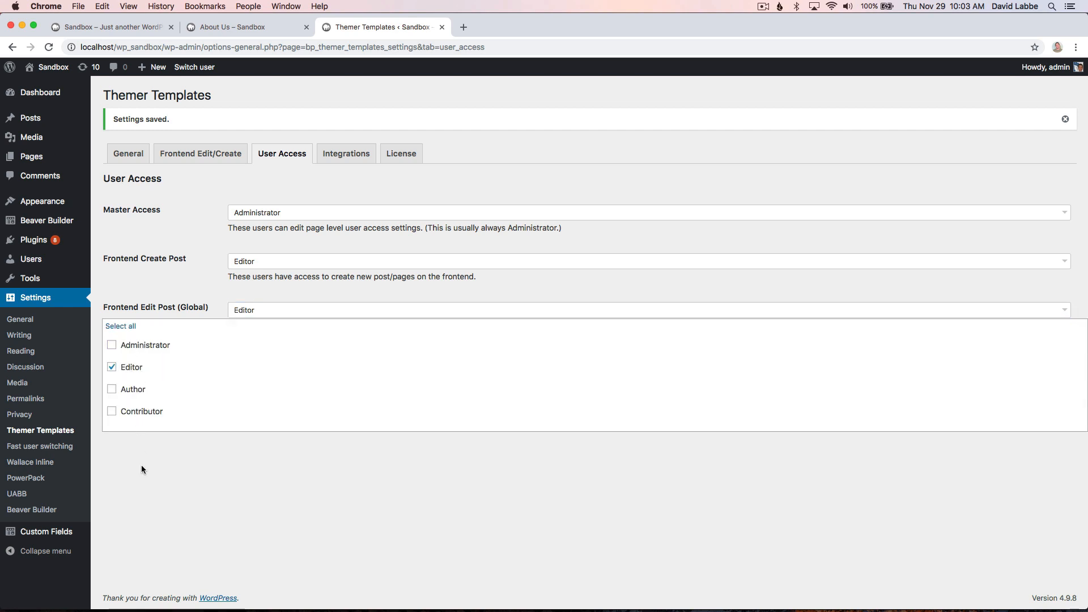
pyautogui.click(141, 464)
pyautogui.click(145, 372)
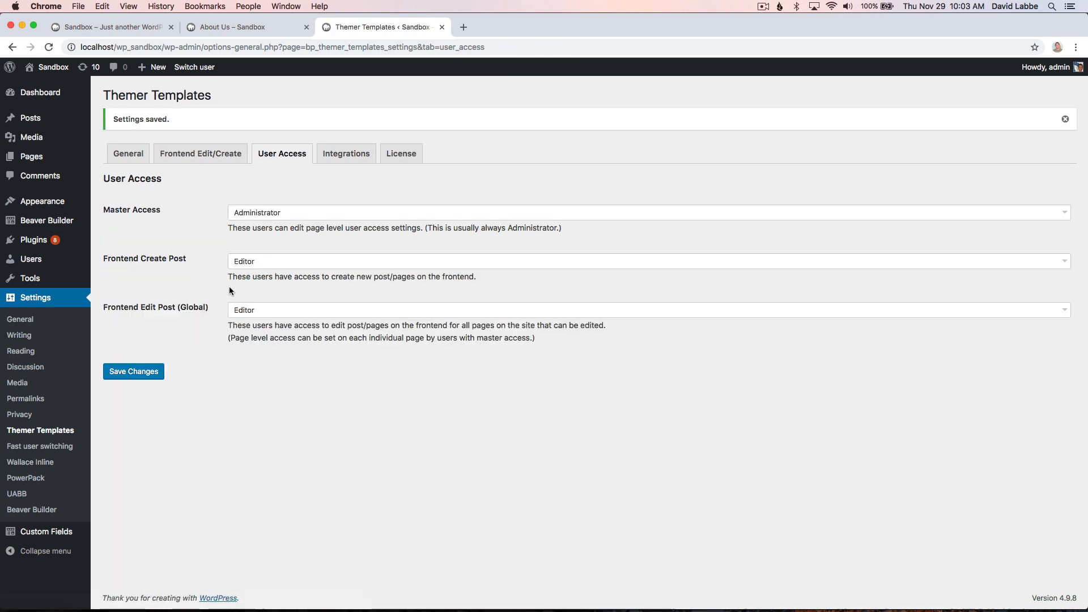
# Step: Review the show/hide form items in the Frontend Edit/Create settings and return to the About Us page
pyautogui.click(195, 155)
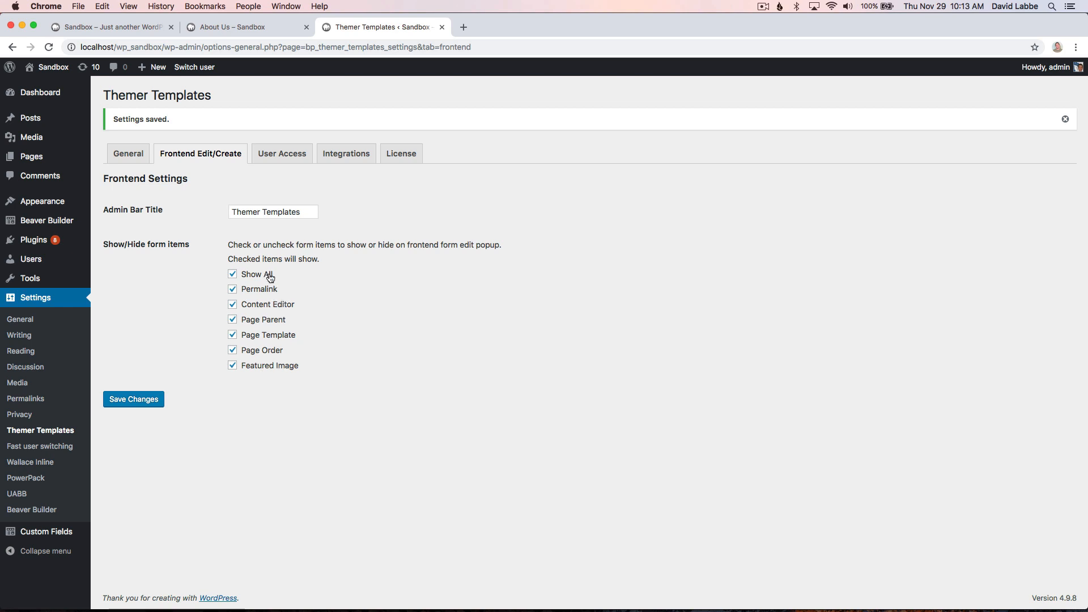
pyautogui.click(226, 27)
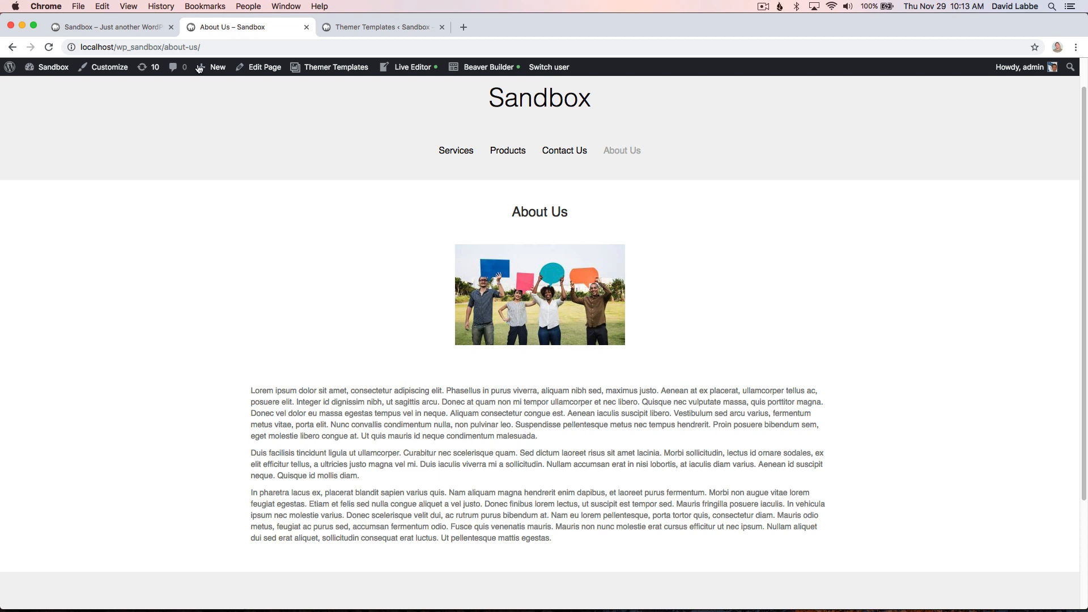
# Step: Reload the About Us page, open its frontend edit form, examine all the fields it offers and close it unchanged
pyautogui.press('super+r')
pyautogui.moveTo(334, 67)
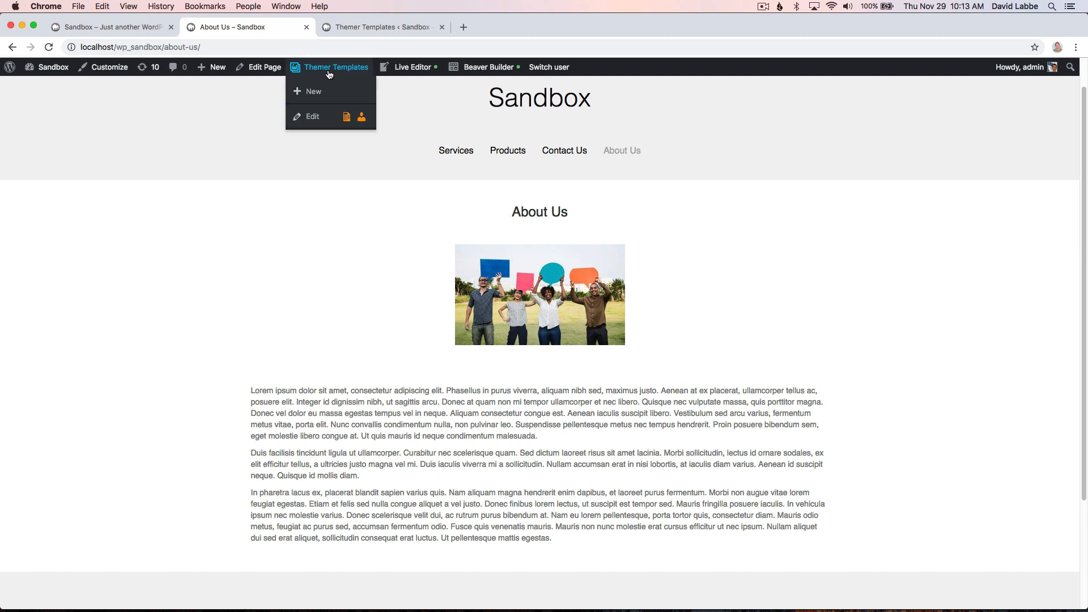
pyautogui.click(311, 120)
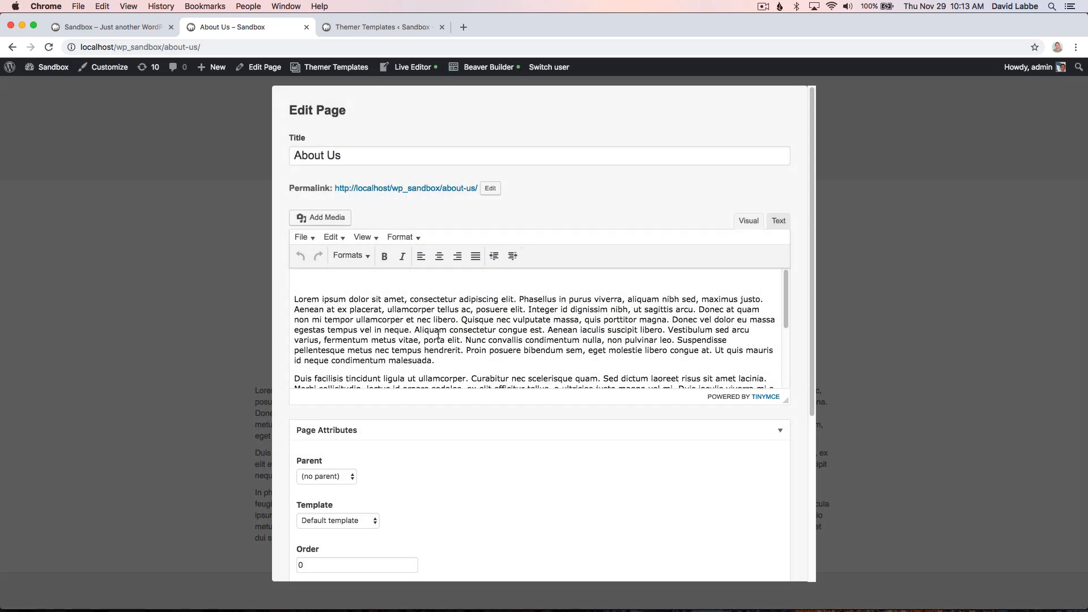
pyautogui.scroll(-5, 438, 335)
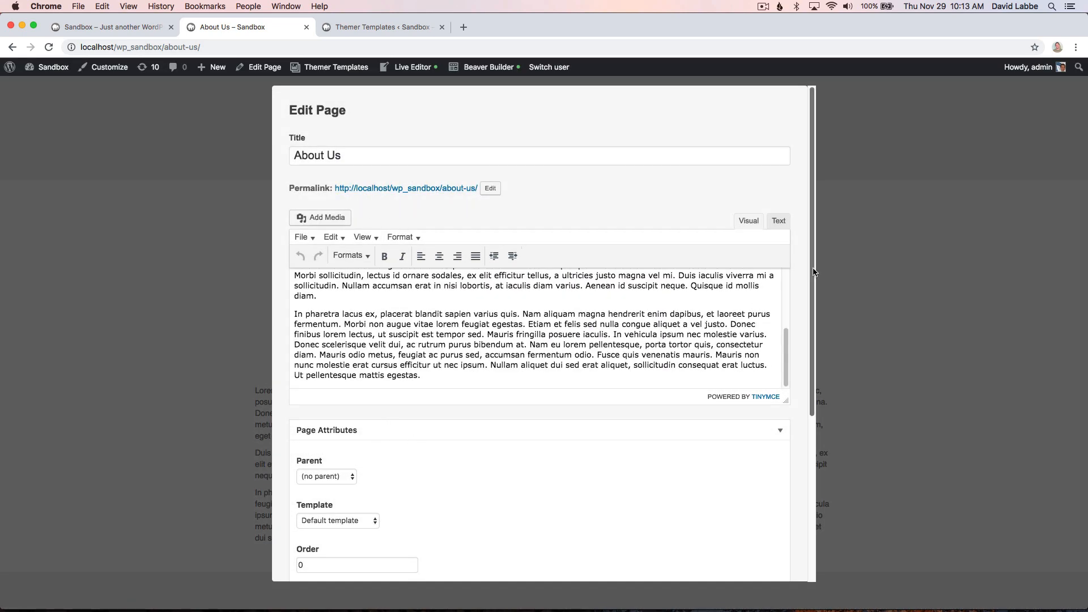
pyautogui.moveTo(813, 272); pyautogui.dragTo(813, 415)
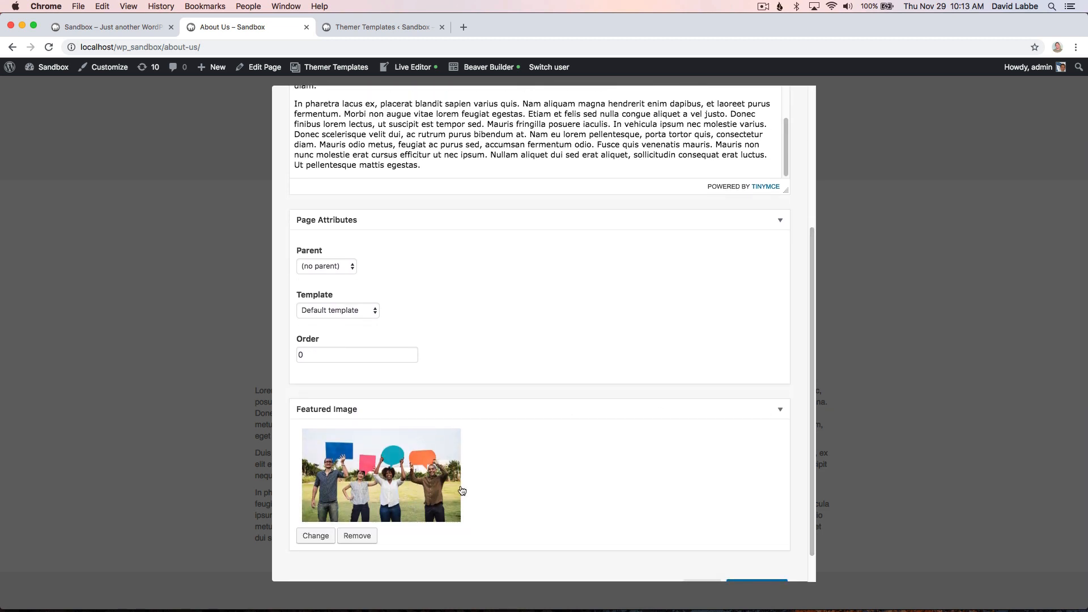
pyautogui.scroll(5, 481, 374)
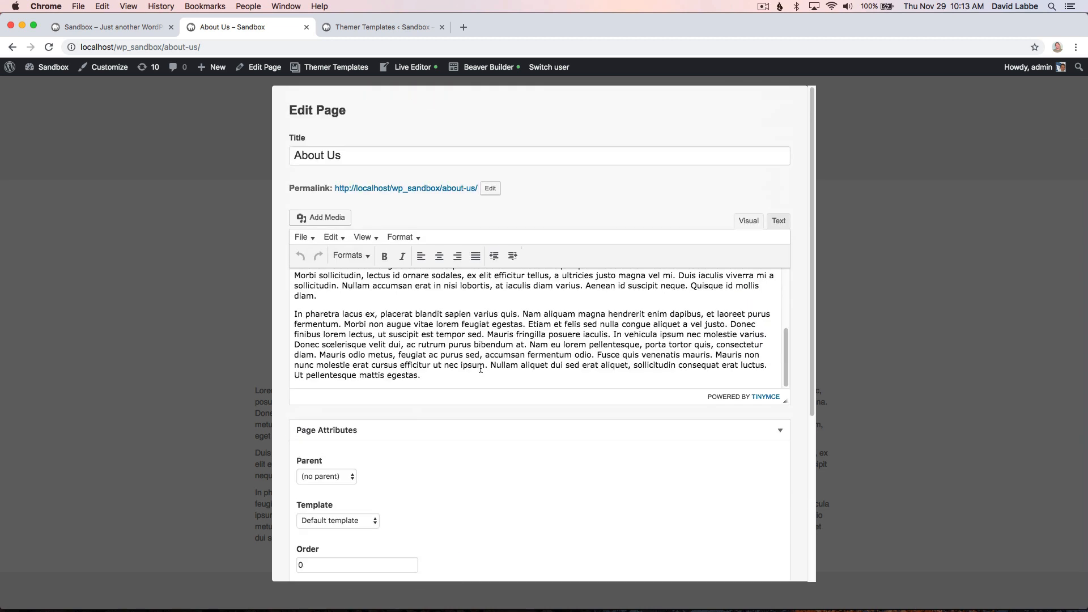
pyautogui.scroll(3, 438, 339)
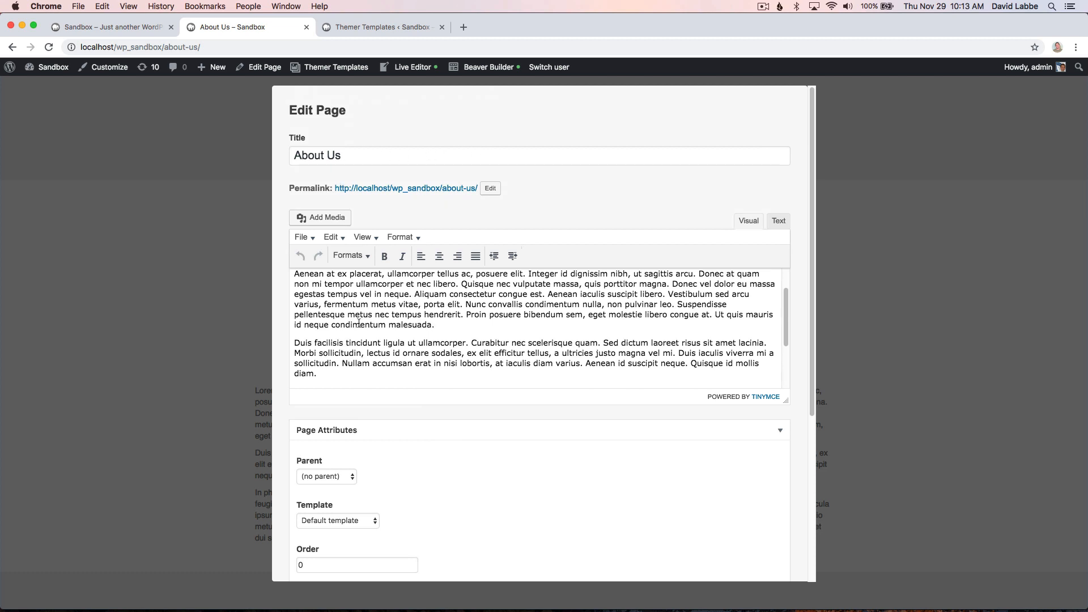
pyautogui.scroll(-5, 413, 471)
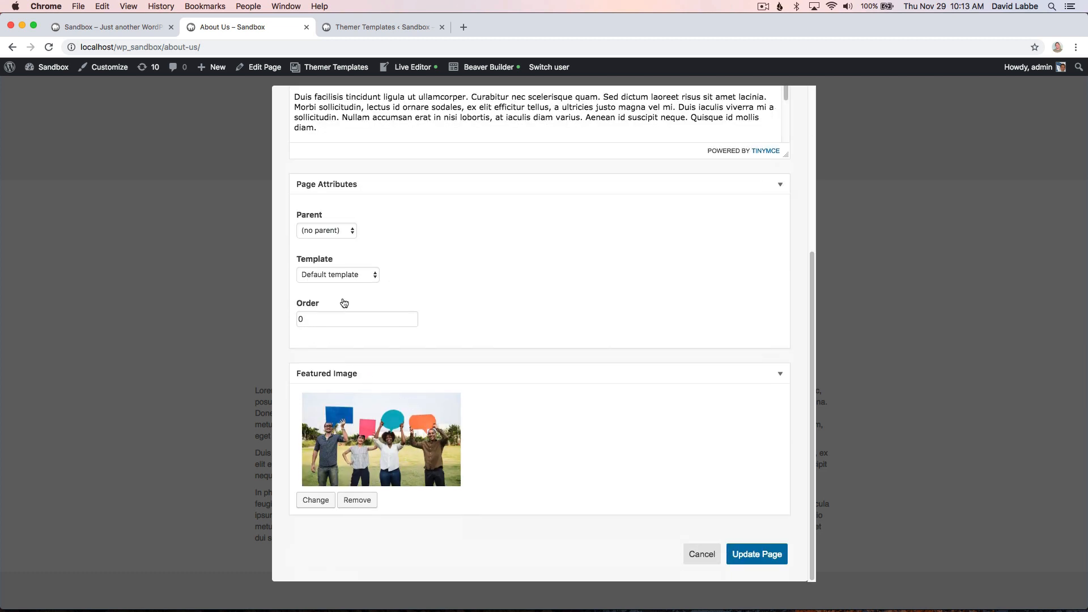
pyautogui.click(237, 234)
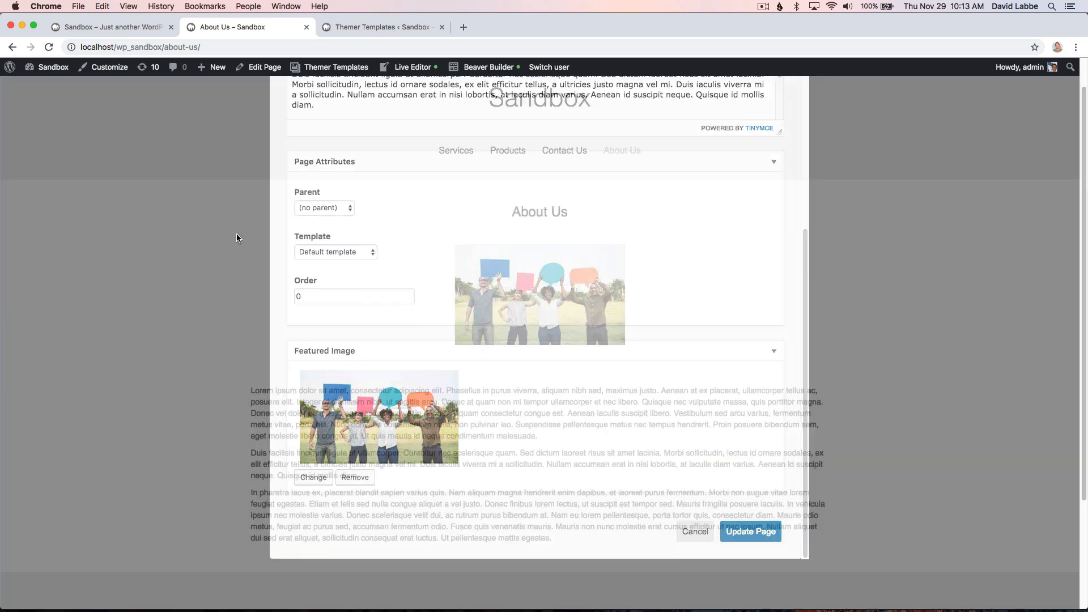
# Step: Hide Permalink, Page Parent, Page Template and Page Order from the About Us page's frontend edit form through its page-level form items
pyautogui.moveTo(331, 67)
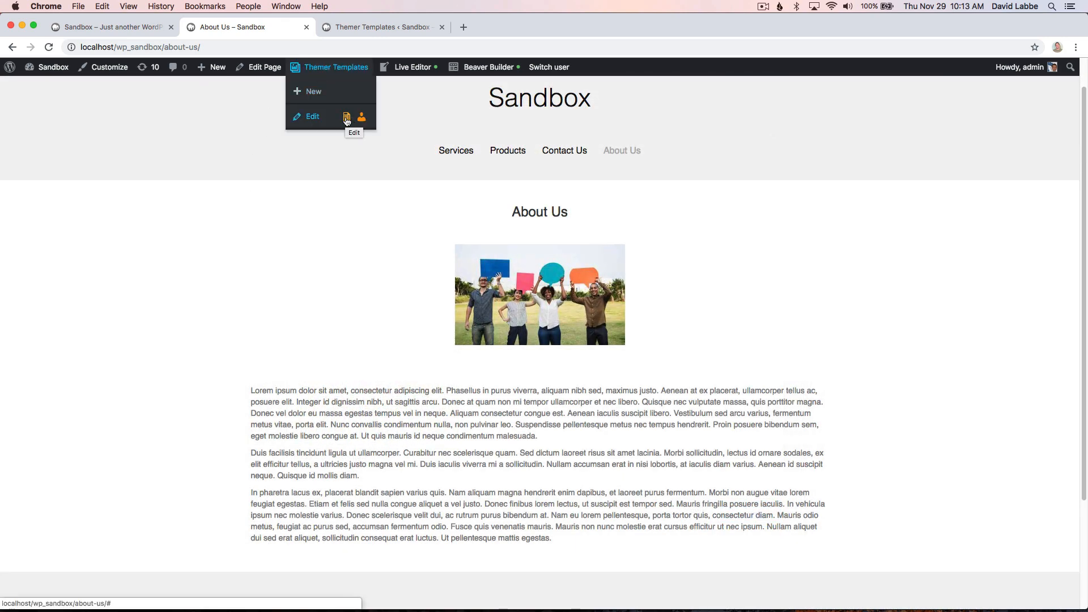
pyautogui.click(346, 119)
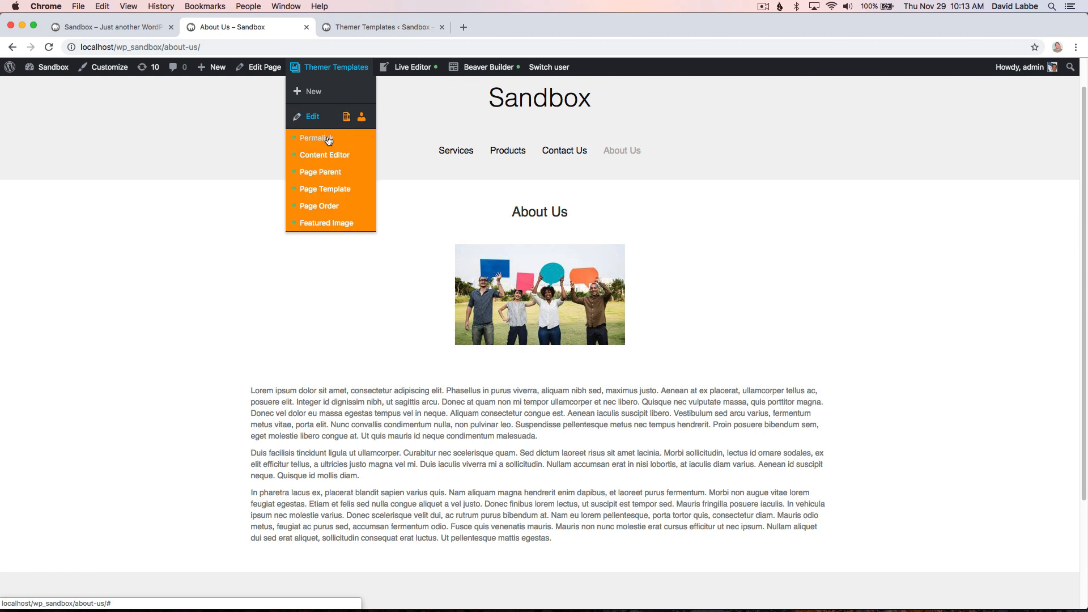
pyautogui.click(325, 174)
pyautogui.click(325, 189)
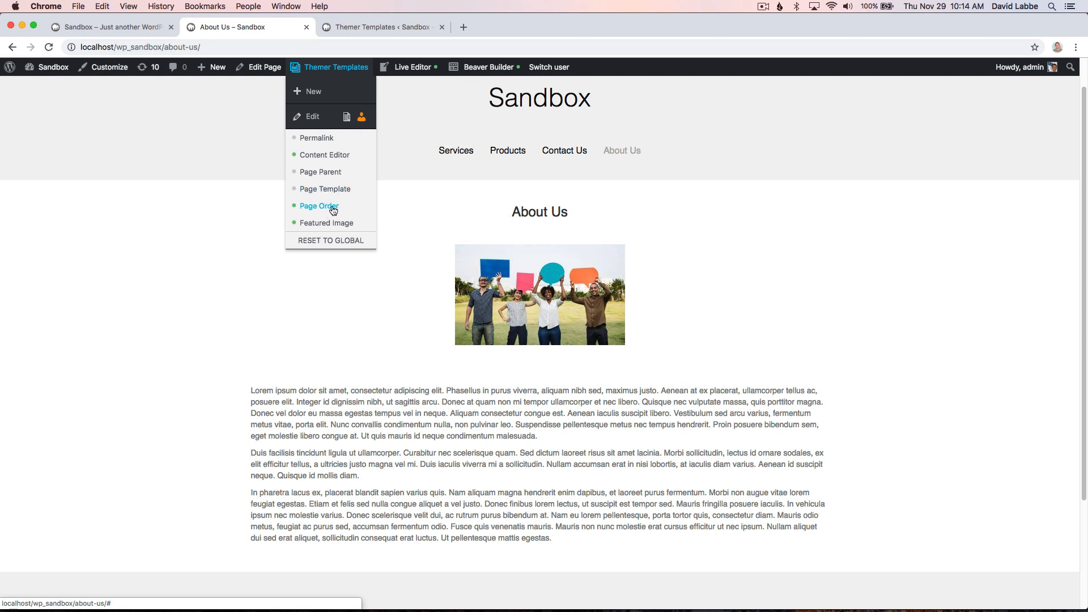
pyautogui.click(318, 205)
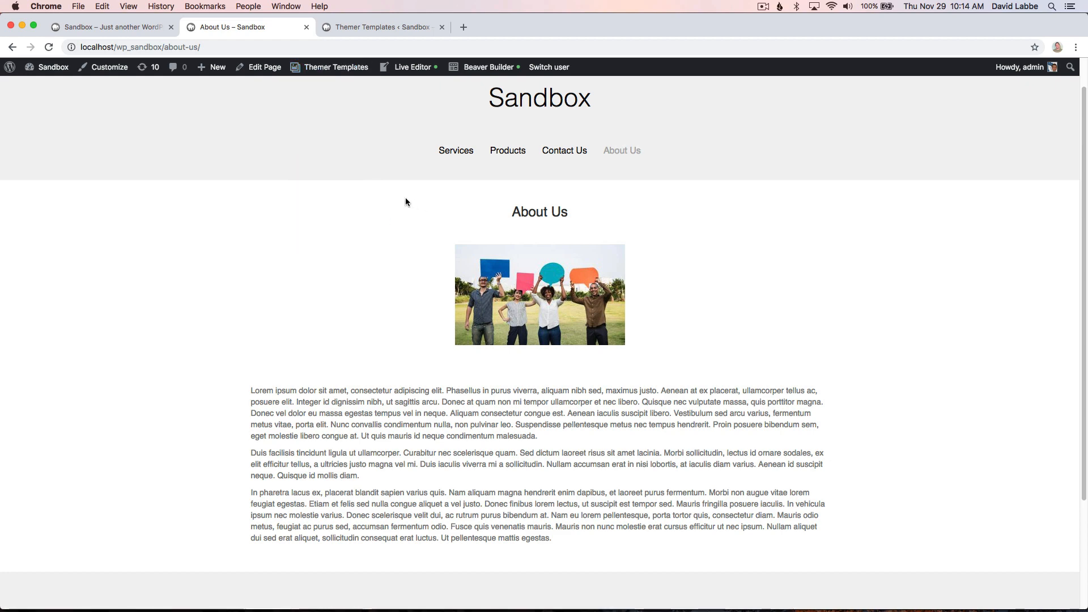
# Step: Open the About Us frontend edit form as admin, check which fields it shows and close it
pyautogui.click(318, 117)
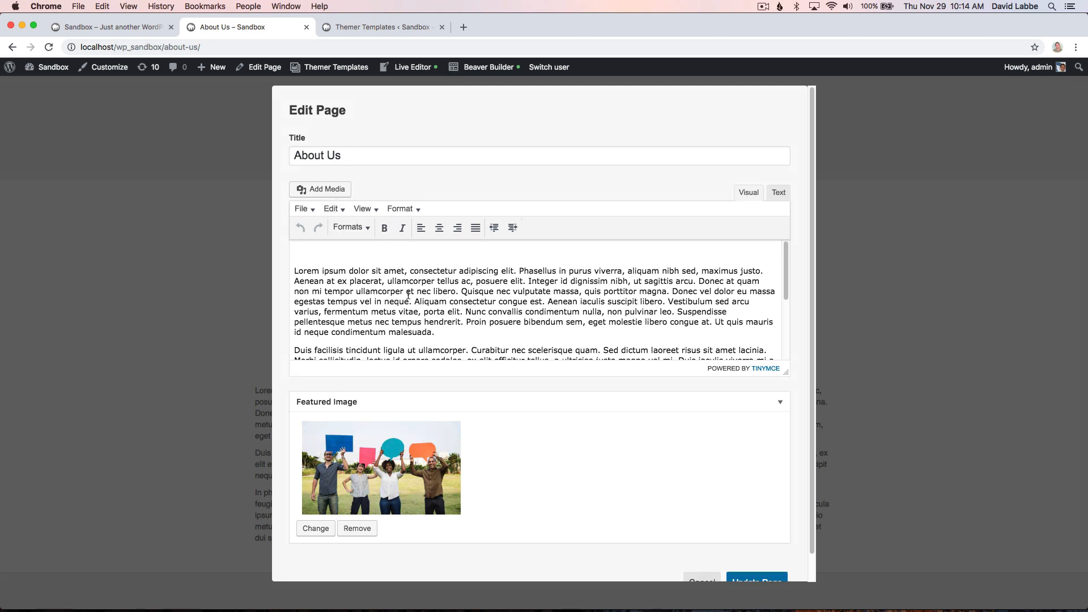
pyautogui.scroll(-3, 499, 307)
pyautogui.scroll(3, 499, 306)
pyautogui.click(224, 213)
# Step: Switch to the first recent user with the Editor role and update the About Us page from its frontend edit form without changing any fields
pyautogui.moveTo(541, 68)
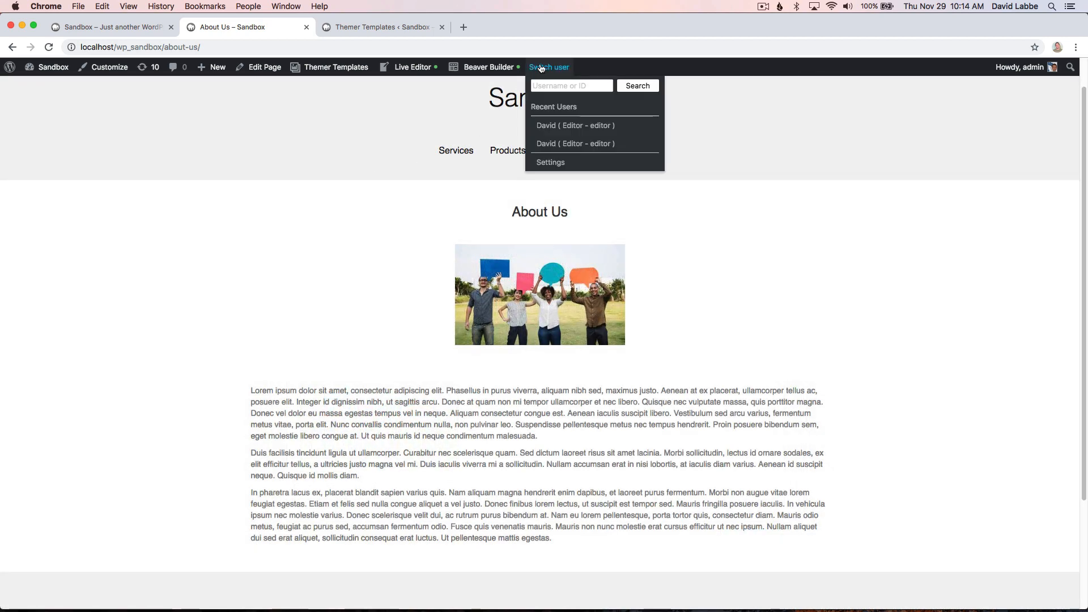
pyautogui.click(561, 126)
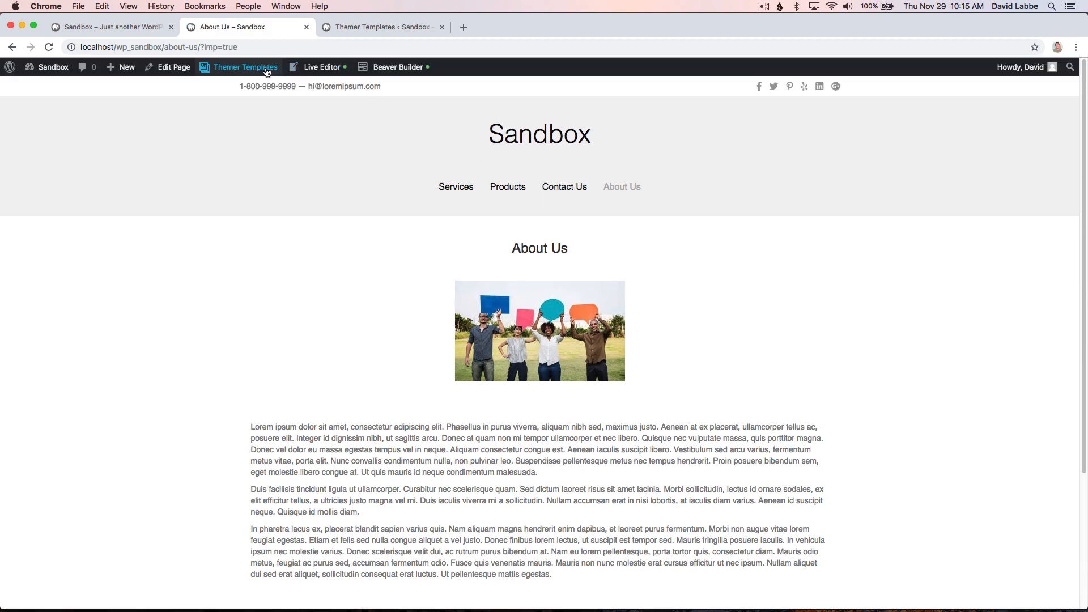
pyautogui.moveTo(248, 74)
pyautogui.click(222, 116)
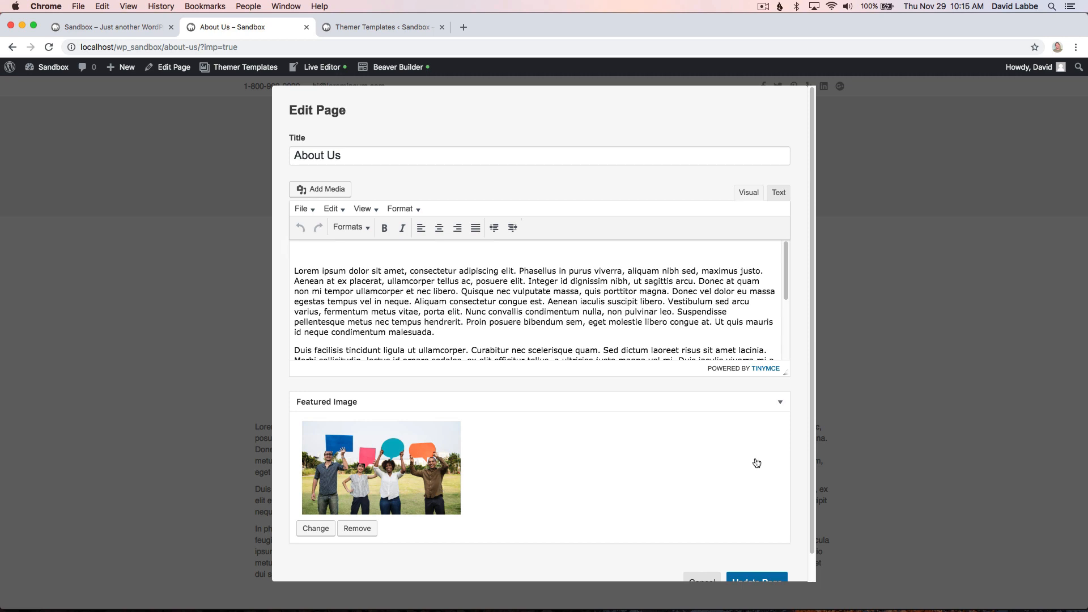
pyautogui.scroll(-2, 748, 468)
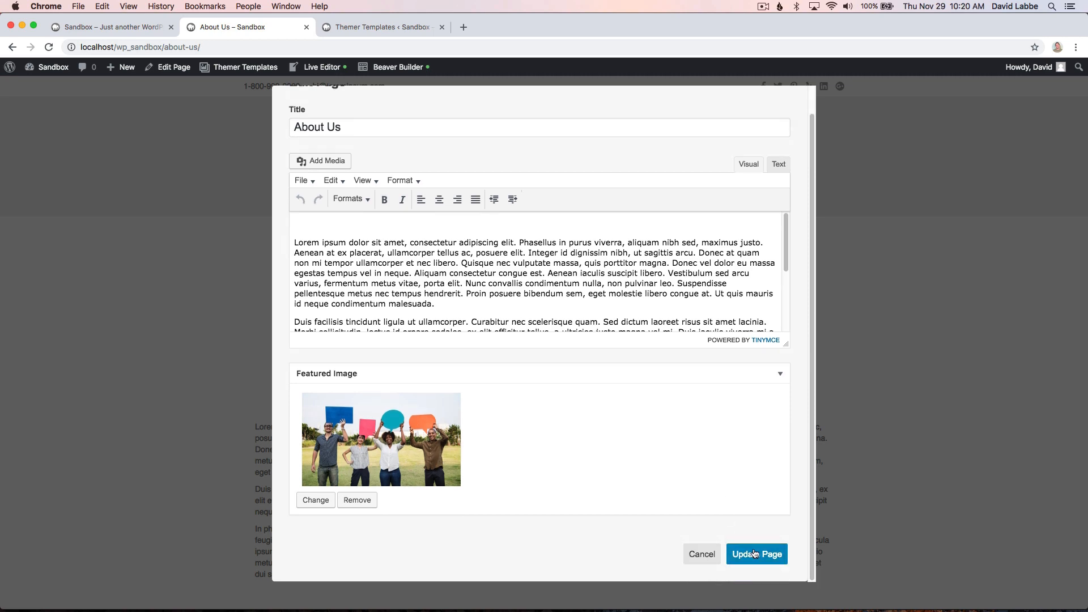
pyautogui.click(754, 553)
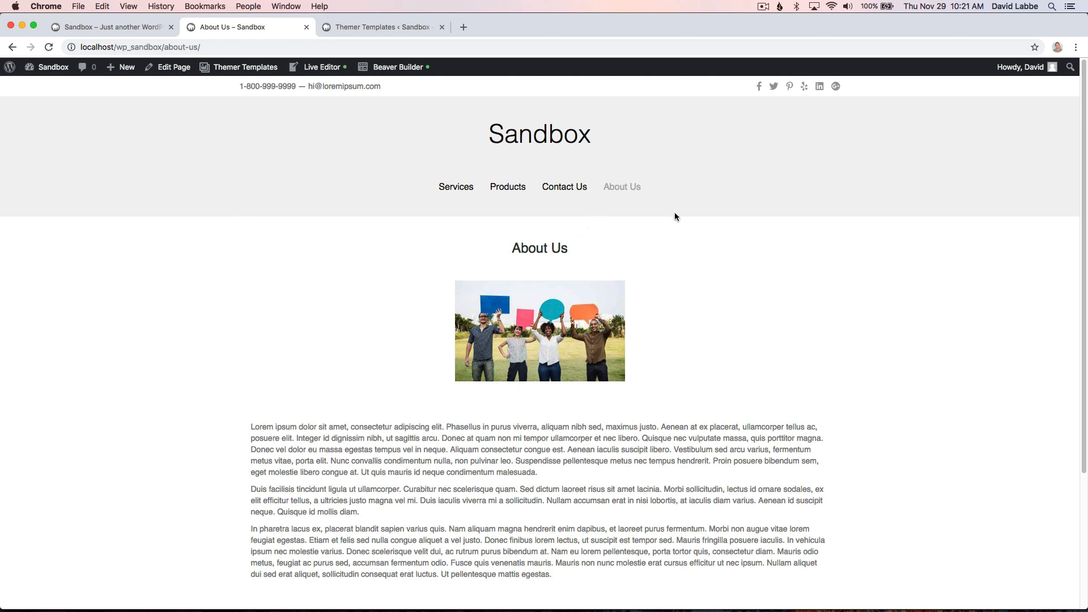
# Step: Go to the Contact Us page as the editor, examine the fields in its frontend edit form and close it
pyautogui.click(562, 187)
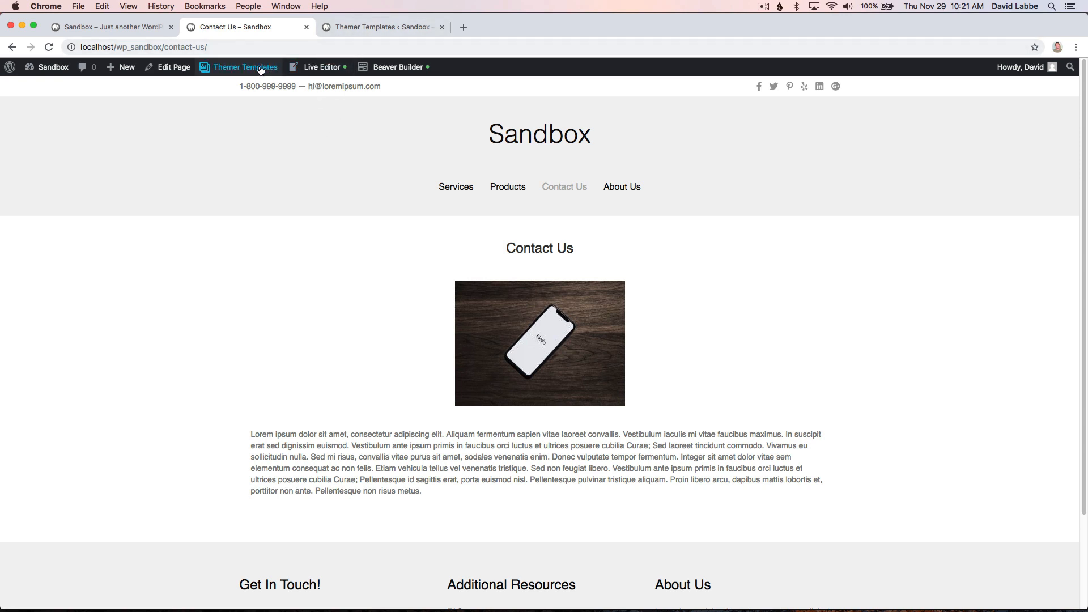
pyautogui.moveTo(260, 69)
pyautogui.click(218, 117)
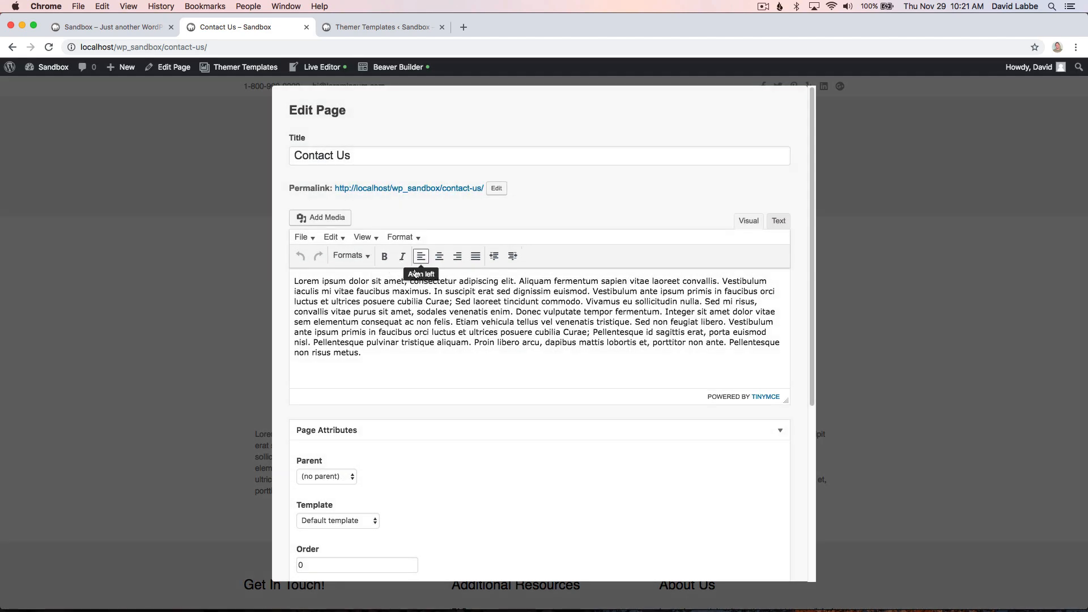
pyautogui.scroll(-5, 454, 359)
pyautogui.scroll(5, 457, 363)
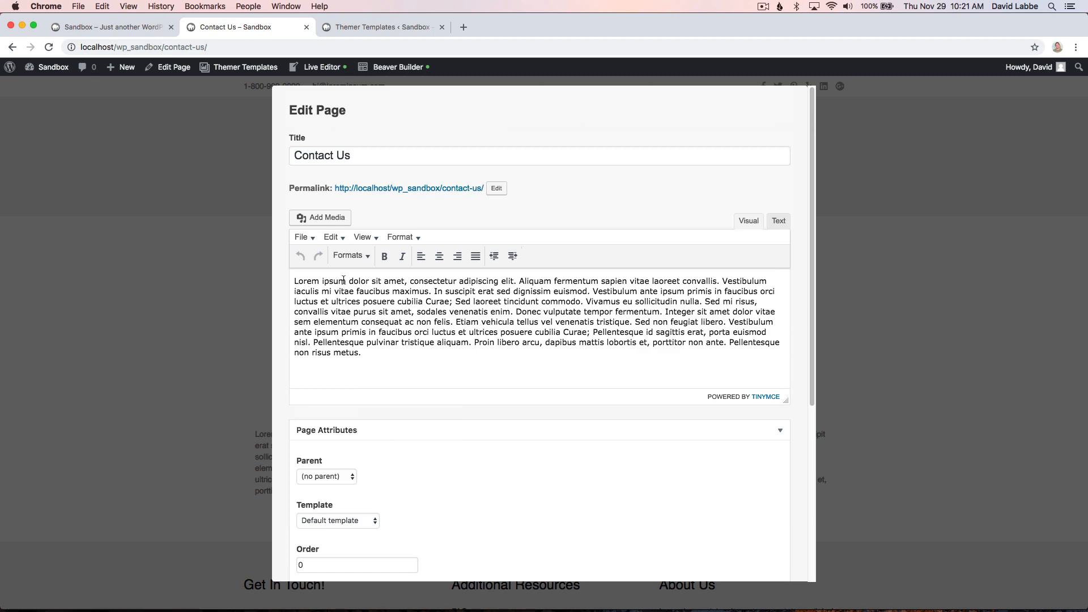
pyautogui.click(230, 233)
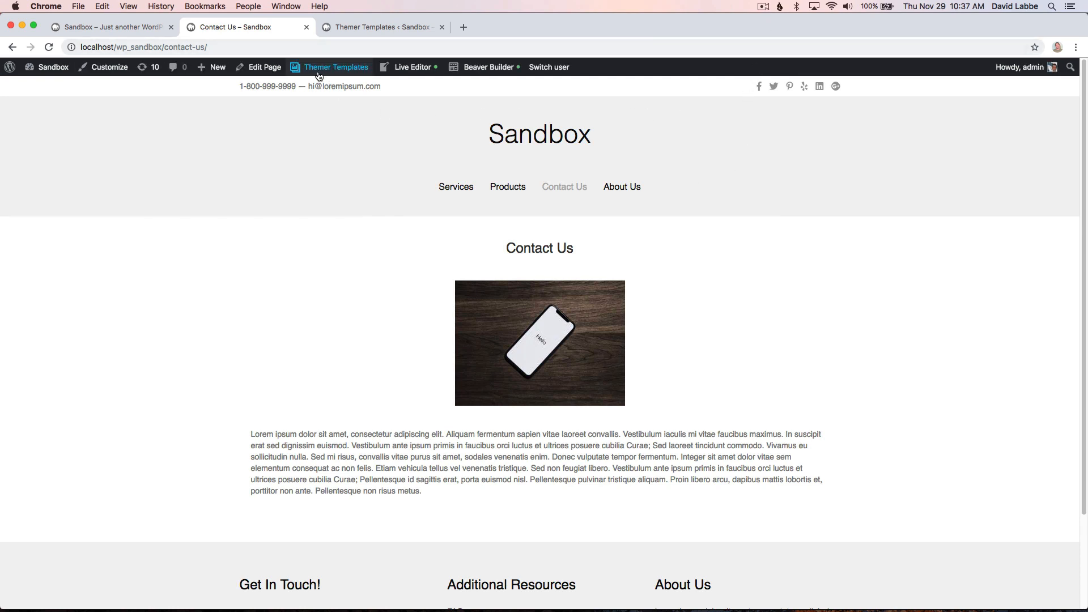
# Step: Set the Admin Bar Title to Edit in the Frontend Edit/Create settings, save, and return to the Contact Us page to check the admin bar
pyautogui.moveTo(333, 70)
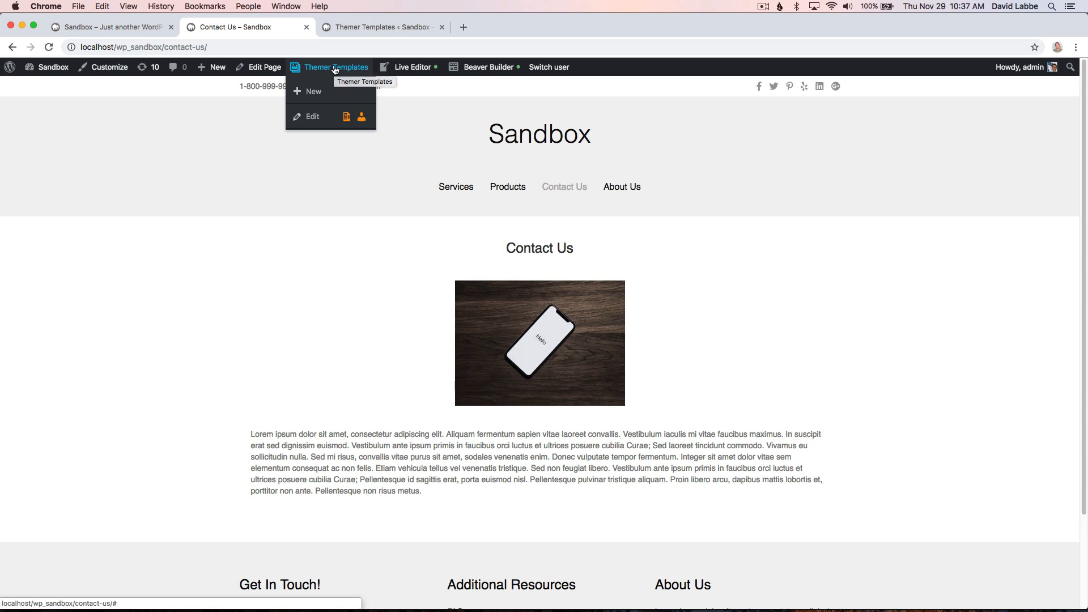
pyautogui.click(378, 29)
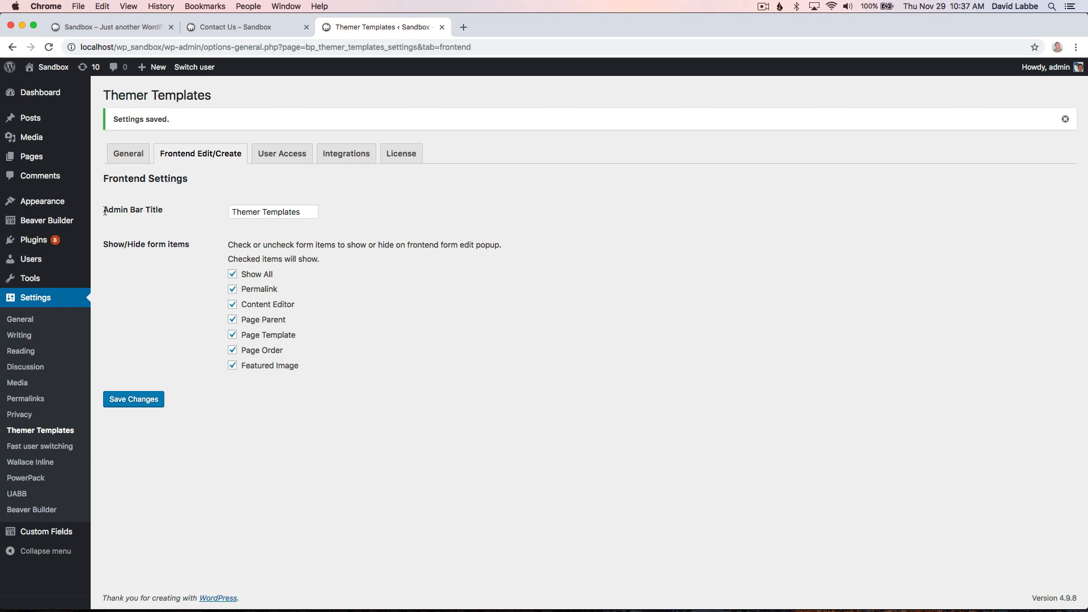
pyautogui.moveTo(307, 215); pyautogui.dragTo(220, 210)
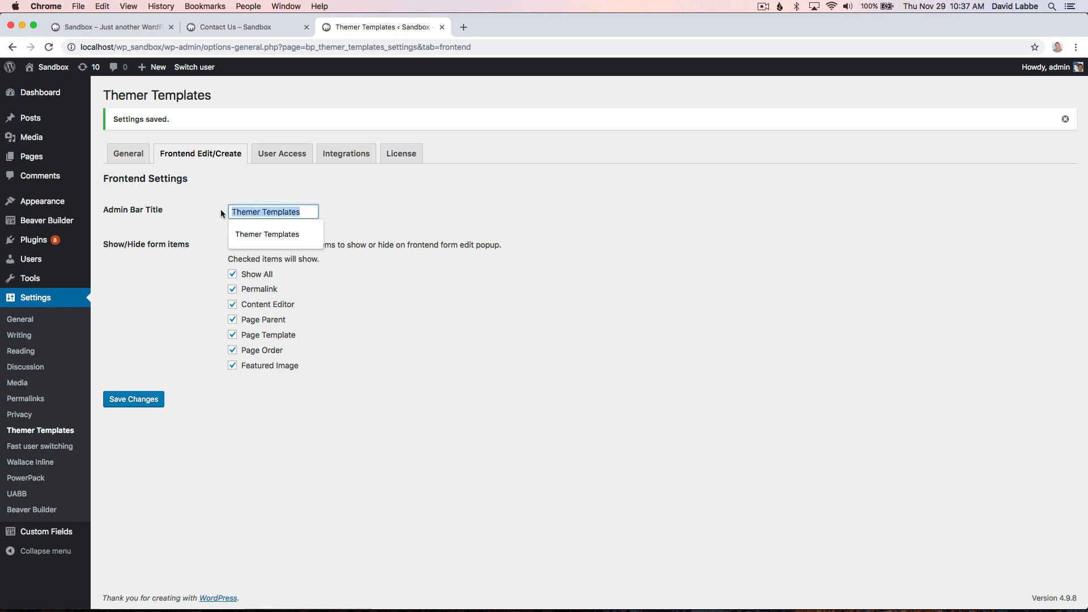
pyautogui.write('Edit')
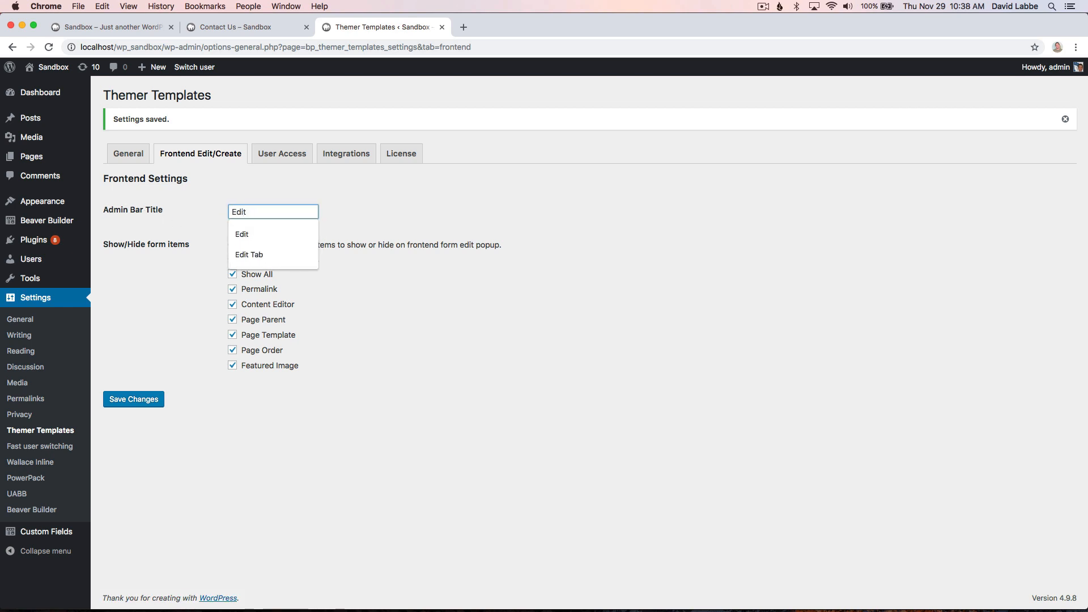
pyautogui.click(149, 400)
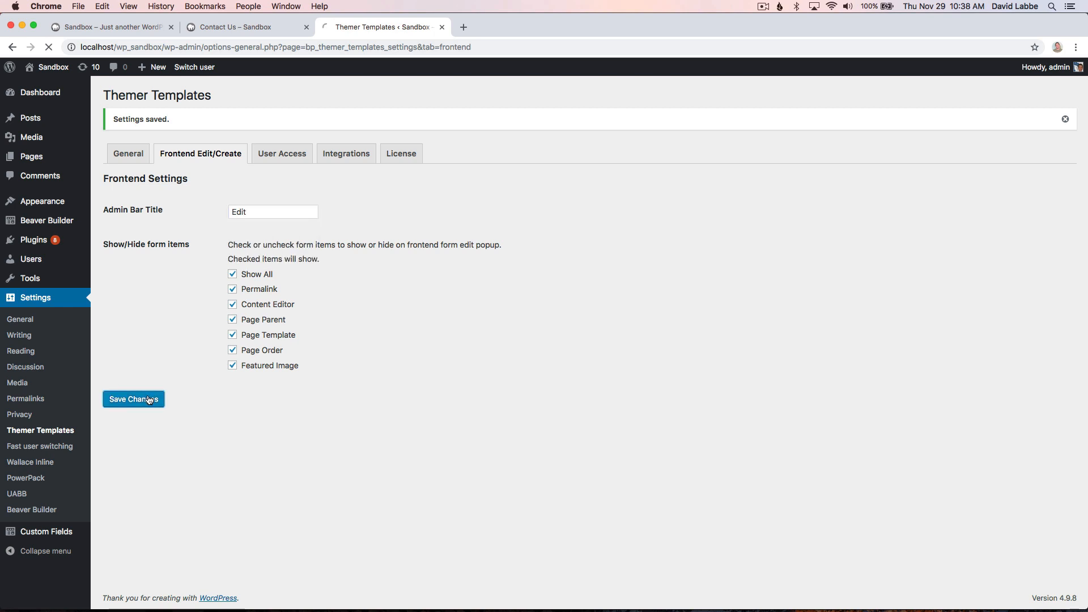
pyautogui.click(235, 27)
pyautogui.moveTo(340, 69)
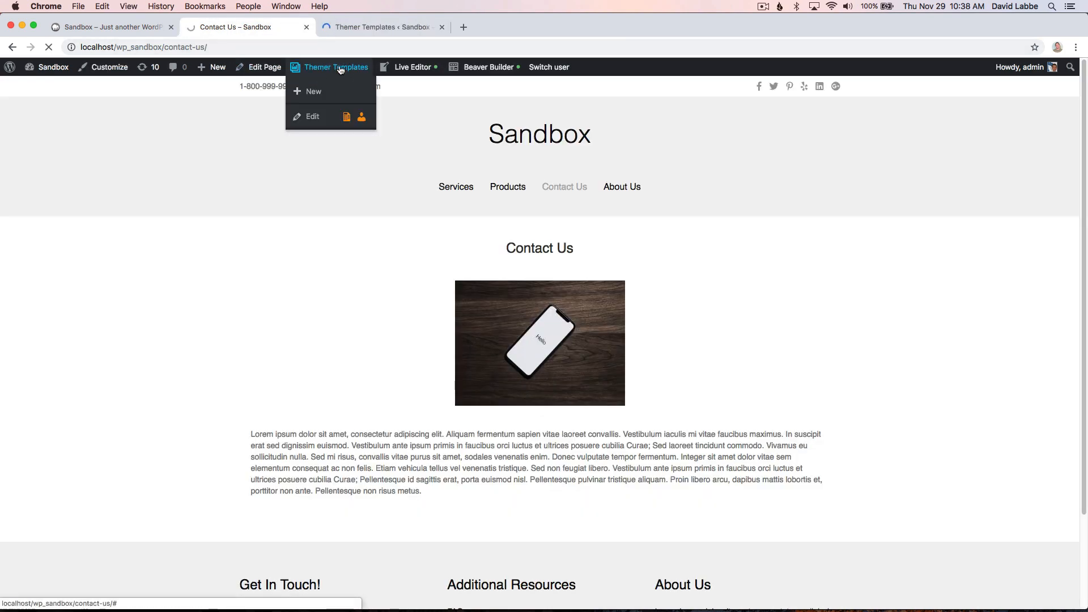